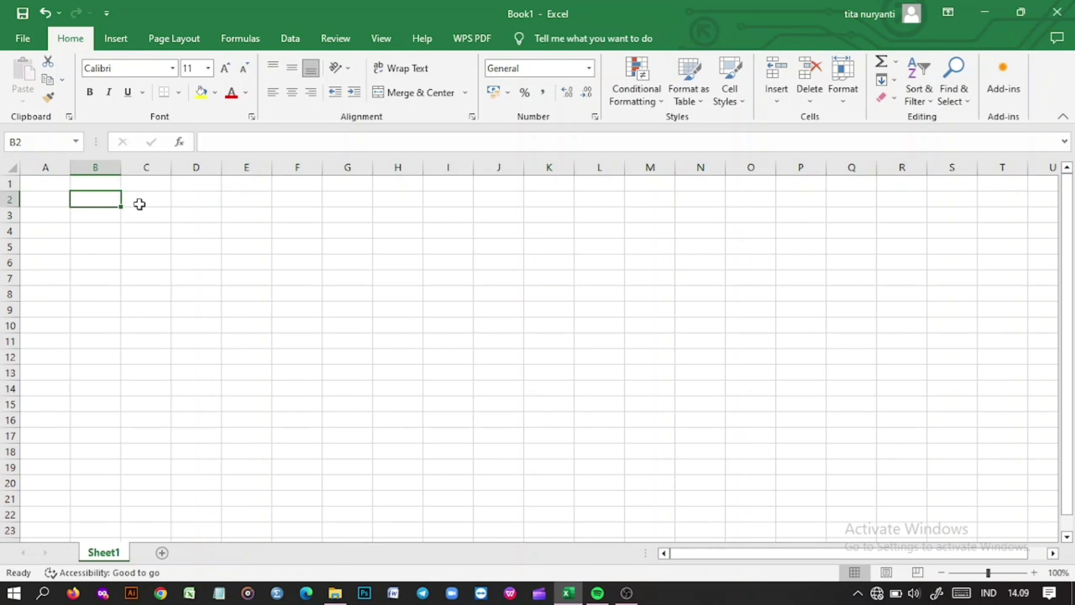
{"action": "left_click", "coordinate": [63, 182]}
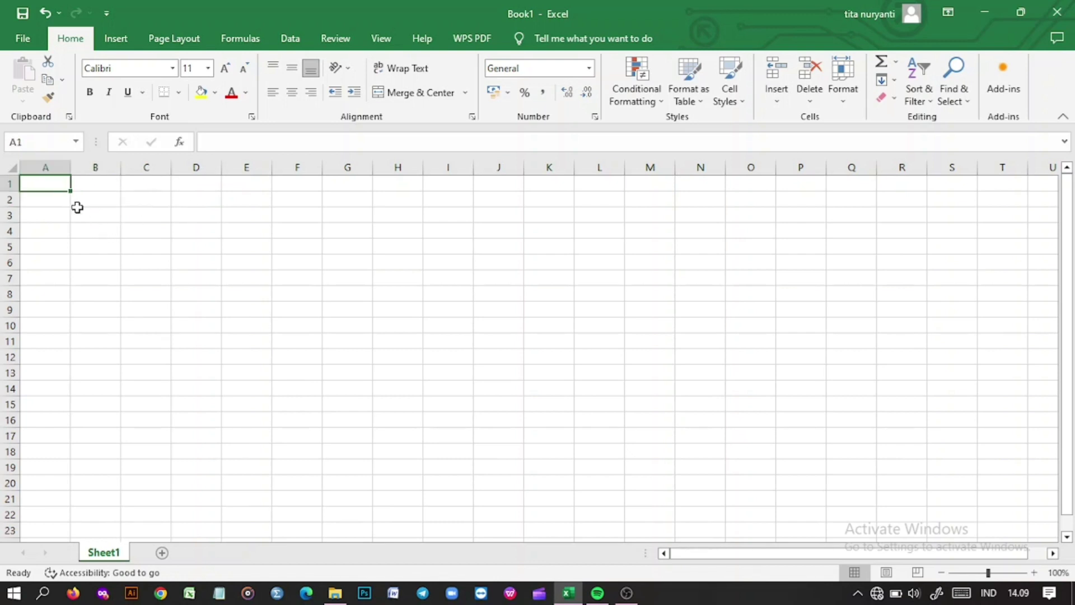
{"action": "left_click", "coordinate": [78, 204]}
{"action": "left_click", "coordinate": [100, 215]}
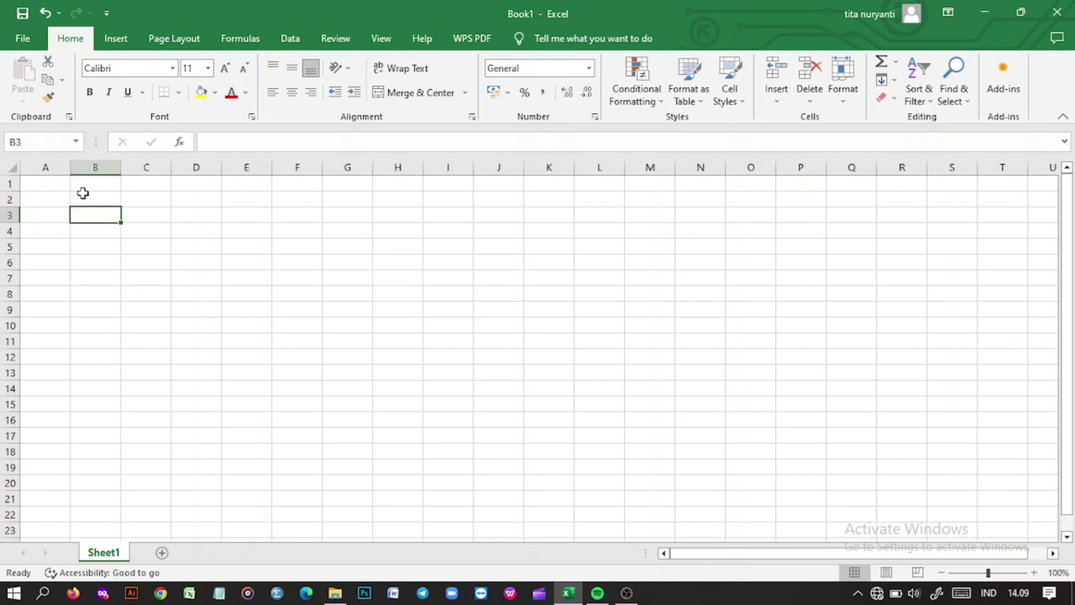
{"action": "left_click", "coordinate": [79, 185]}
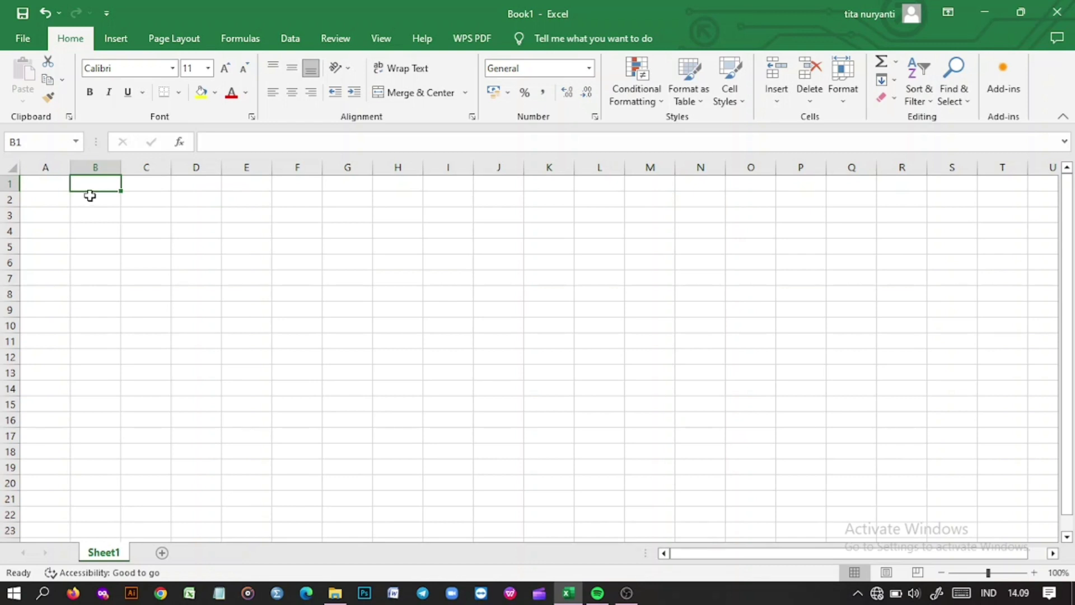
{"action": "left_click", "coordinate": [88, 196]}
{"action": "left_click", "coordinate": [53, 183]}
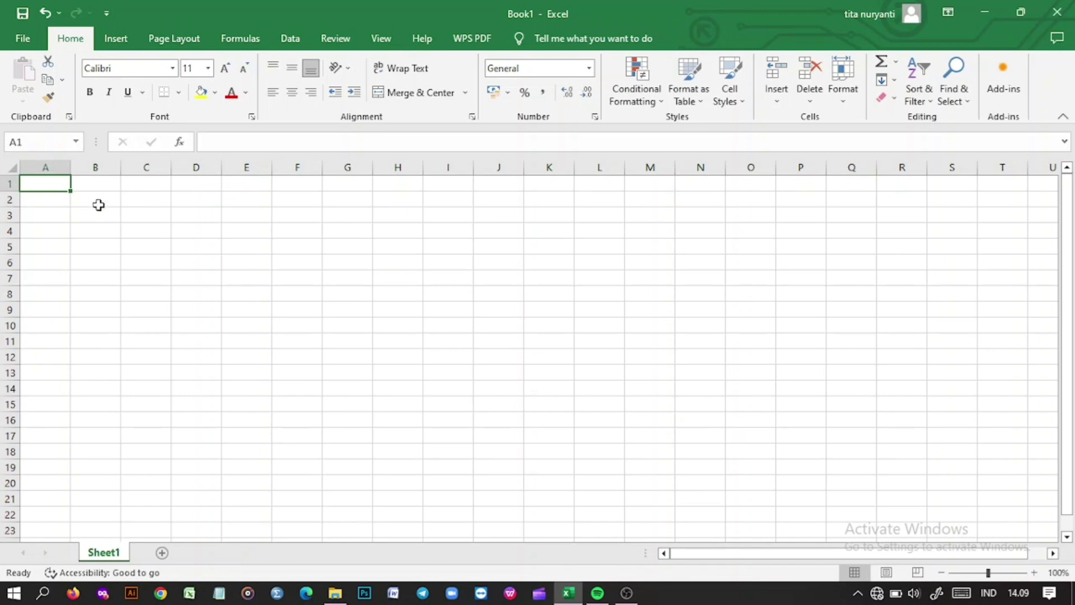
{"action": "left_click", "coordinate": [98, 205]}
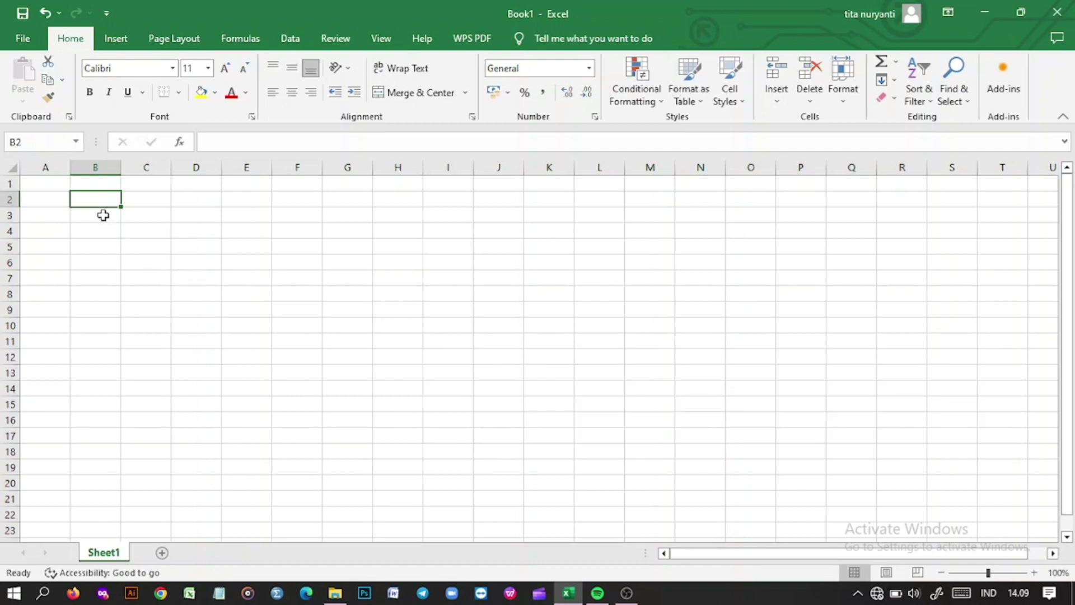
{"action": "left_click", "coordinate": [58, 187]}
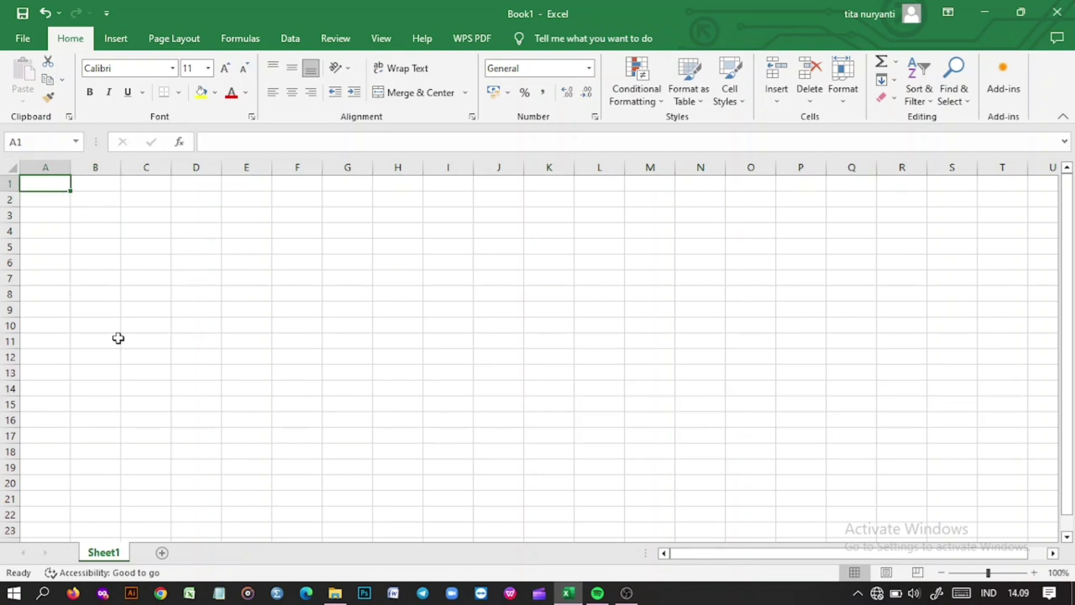
{"action": "left_click", "coordinate": [92, 201]}
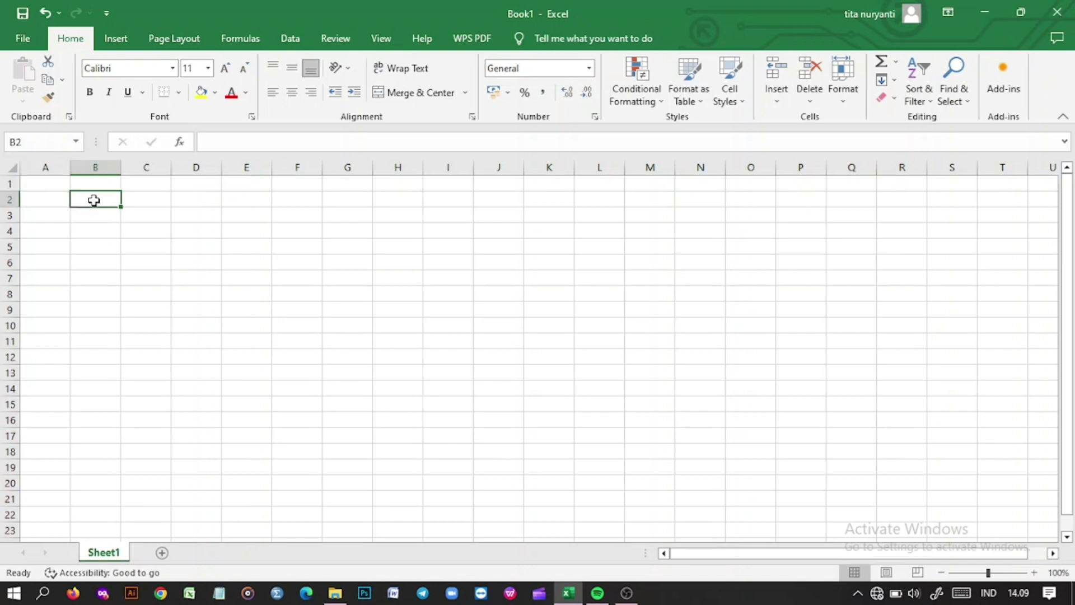
{"action": "left_click", "coordinate": [181, 205]}
{"action": "left_click", "coordinate": [151, 201]}
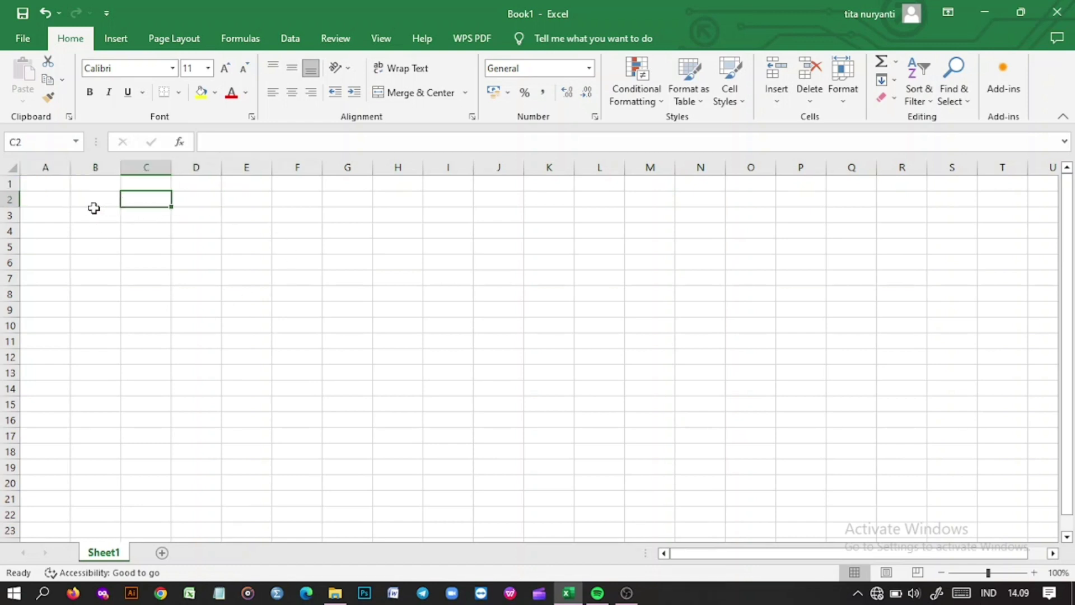
{"action": "left_click", "coordinate": [78, 194]}
{"action": "left_click", "coordinate": [87, 215]}
{"action": "left_click", "coordinate": [99, 204]}
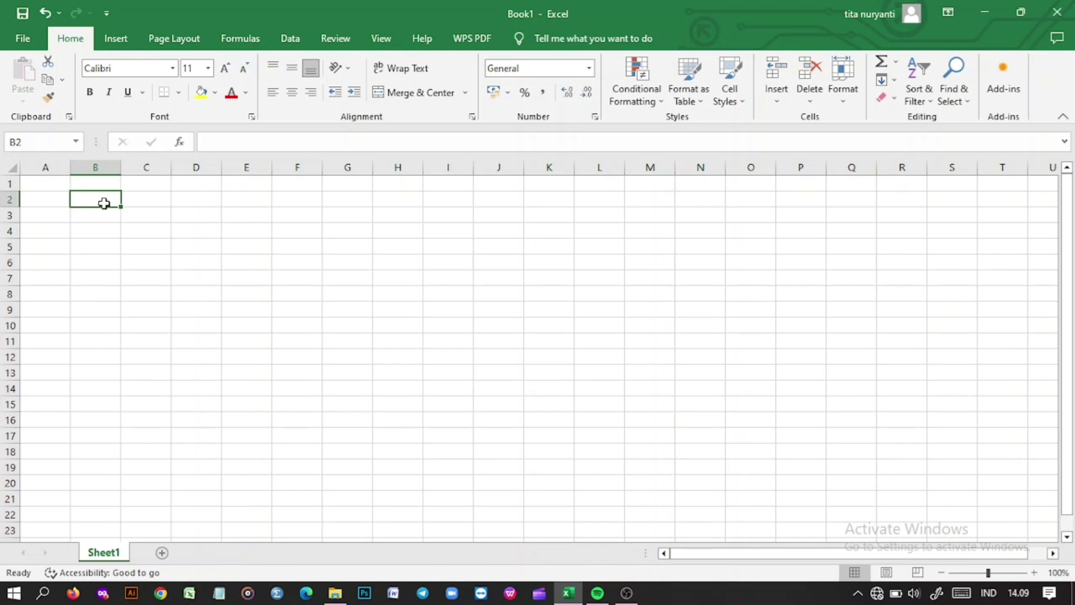
{"action": "left_click", "coordinate": [112, 218]}
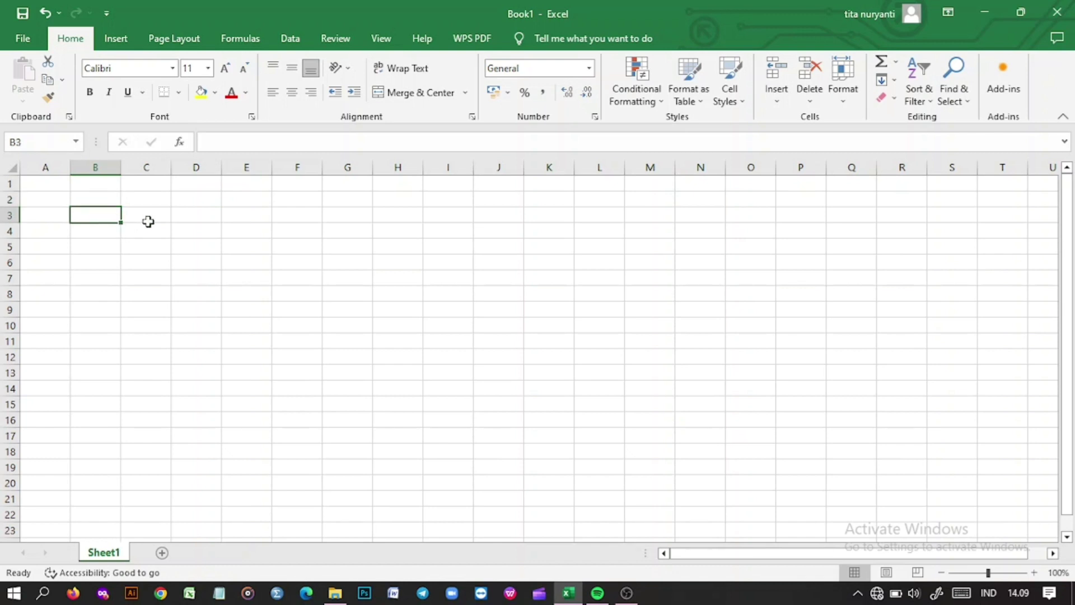
{"action": "left_click", "coordinate": [148, 220]}
{"action": "left_click", "coordinate": [143, 230]}
{"action": "left_click", "coordinate": [109, 234]}
{"action": "left_click", "coordinate": [108, 245]}
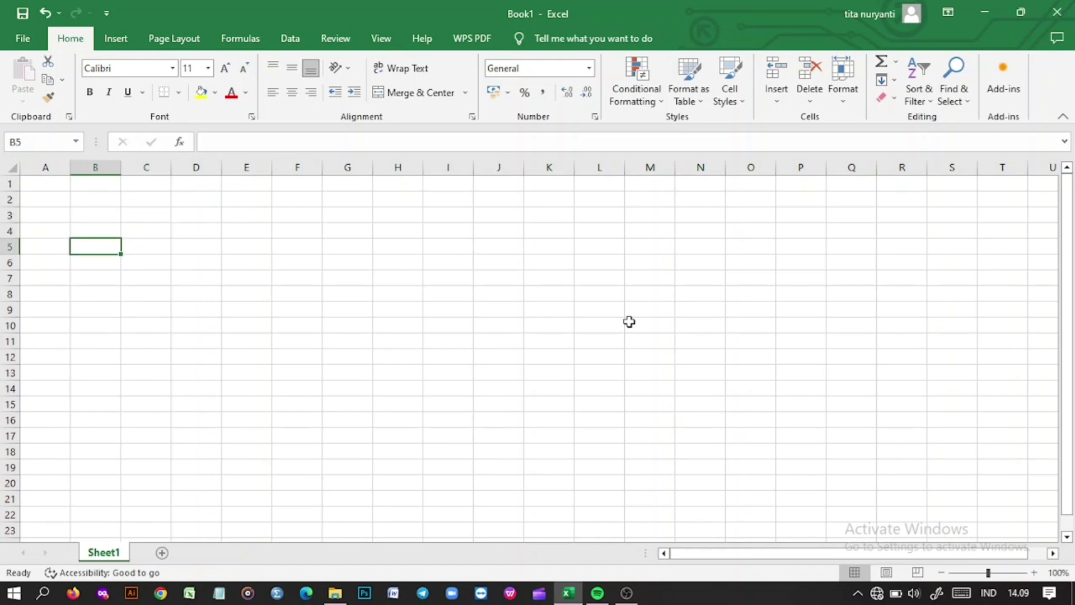
{"action": "left_click", "coordinate": [114, 202]}
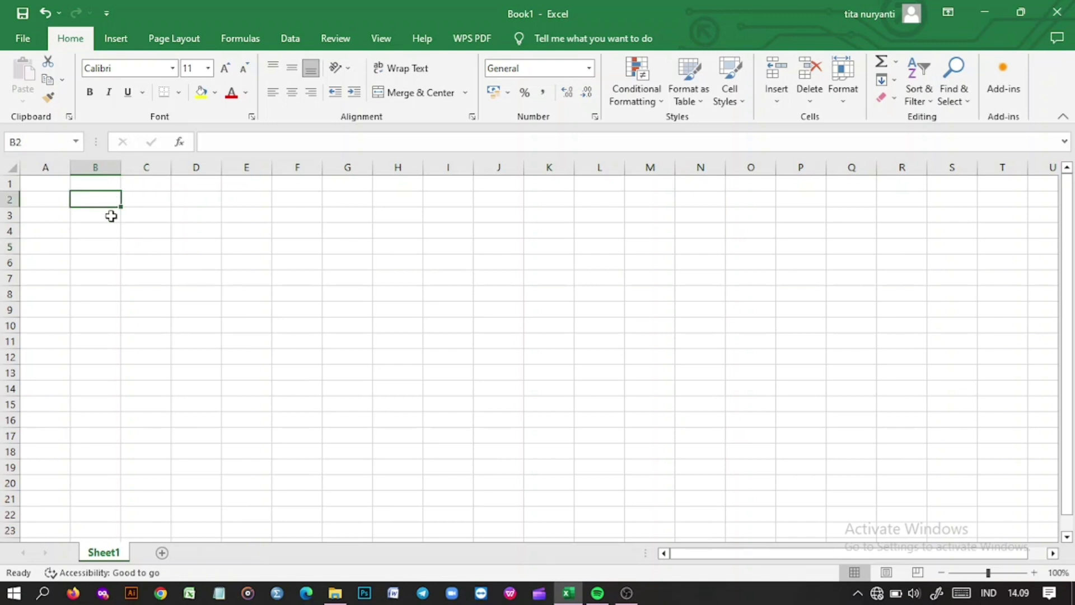
{"action": "left_click", "coordinate": [111, 216]}
Enter the column headings No, Nama and Nilai in cells B2, C2 and D2
{"action": "left_click", "coordinate": [106, 203]}
{"action": "type", "text": "No"}
{"action": "key", "text": "Return"}
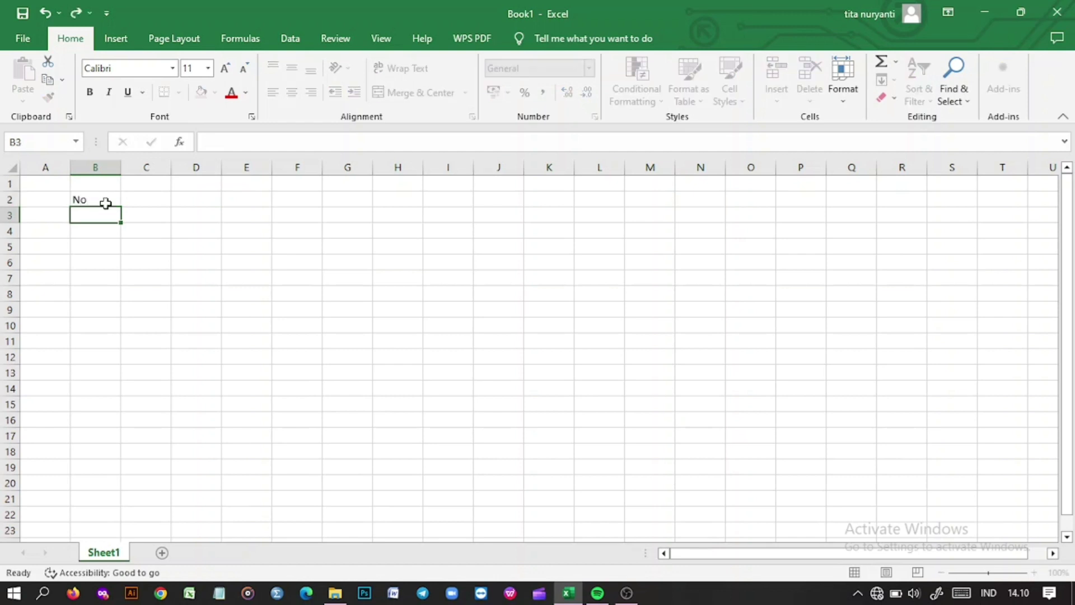
{"action": "key", "text": "Up"}
{"action": "key", "text": "Right"}
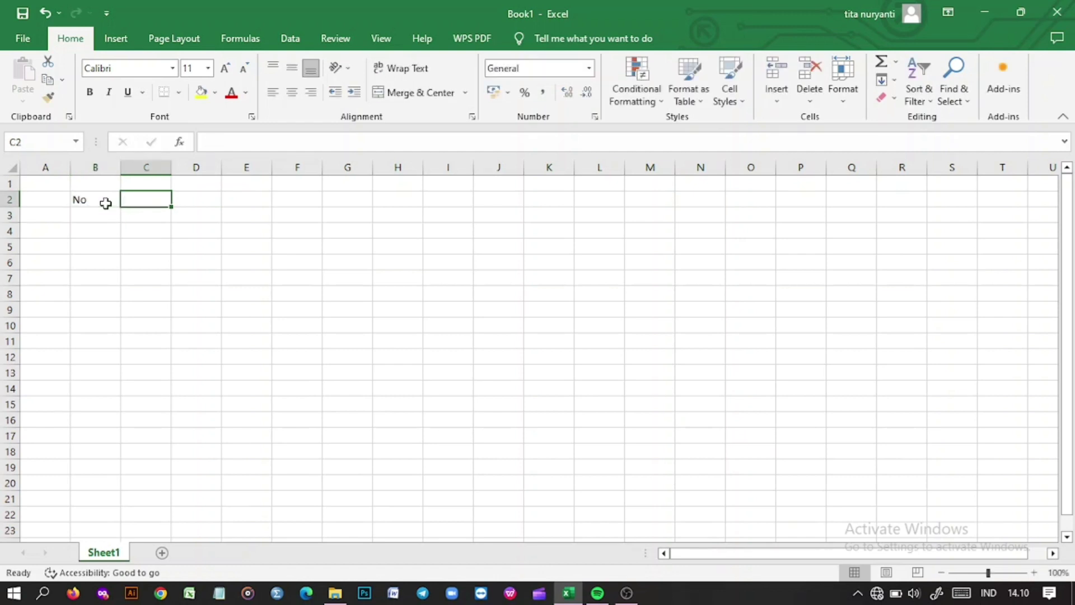
{"action": "type", "text": "Nama"}
{"action": "key", "text": "Tab"}
{"action": "type", "text": "Nilai"}
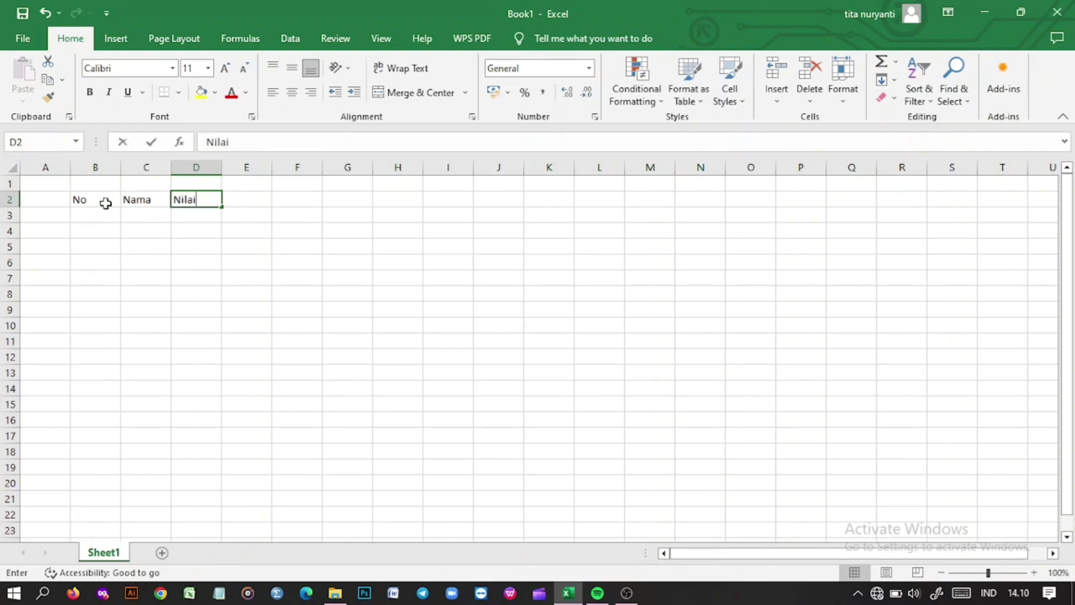
{"action": "key", "text": "Return"}
Number the rows 1 to 5 under the No heading, in cells B3 to B7
{"action": "key", "text": "Left"}
{"action": "key", "text": "Left"}
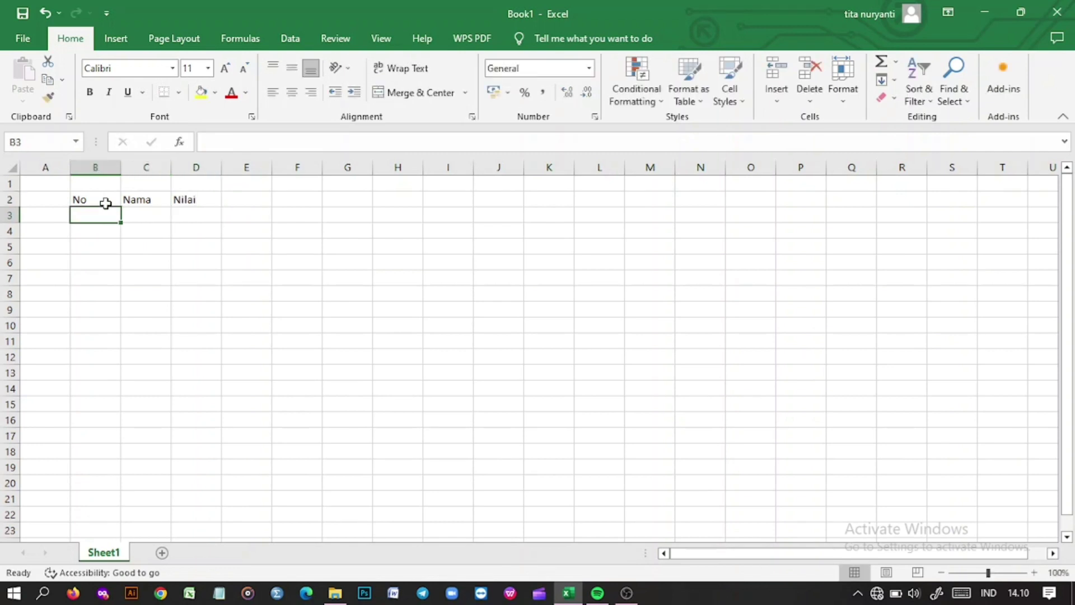
{"action": "type", "text": "1"}
{"action": "key", "text": "Return"}
{"action": "type", "text": "2"}
{"action": "key", "text": "Return"}
{"action": "type", "text": "3"}
{"action": "key", "text": "Return"}
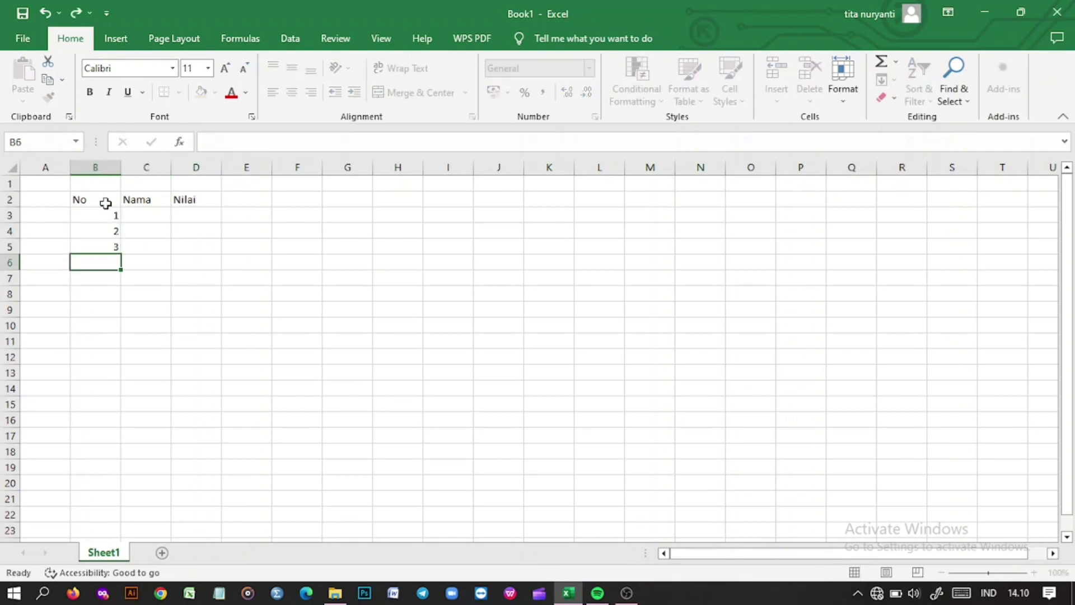
{"action": "type", "text": "4"}
{"action": "key", "text": "Return"}
{"action": "type", "text": "5"}
{"action": "key", "text": "Return"}
Fill cells C3 to C7 under the Nama heading with the five people's first names
{"action": "key", "text": "Right"}
{"action": "key", "text": "Up"}
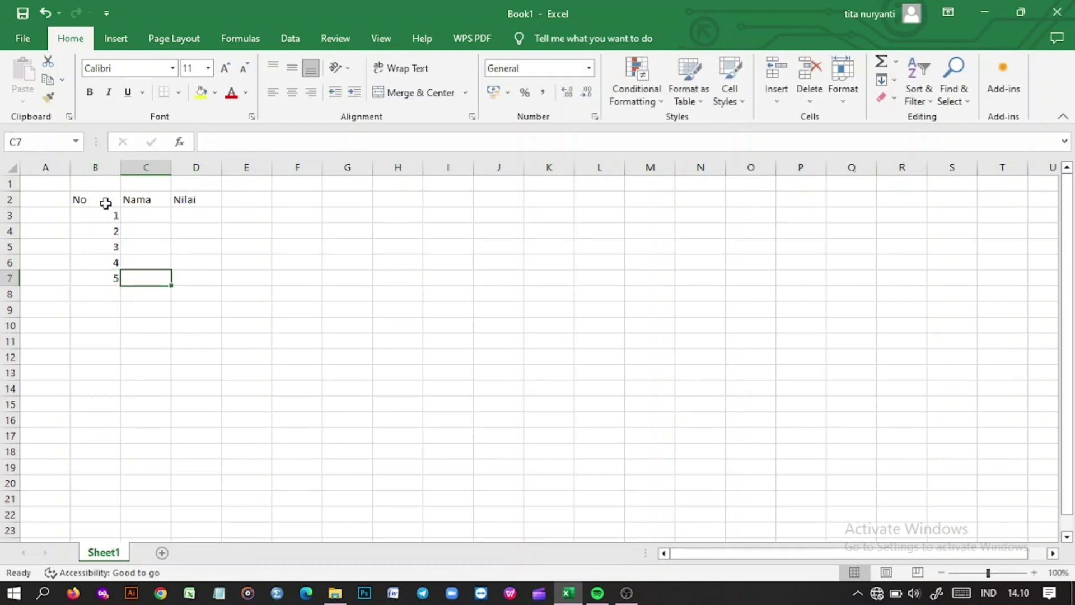
{"action": "key", "text": "Up"}
{"action": "key", "text": "Up"}
{"action": "key", "text": "Up"}
{"action": "key", "text": "Up"}
{"action": "type", "text": "Budi"}
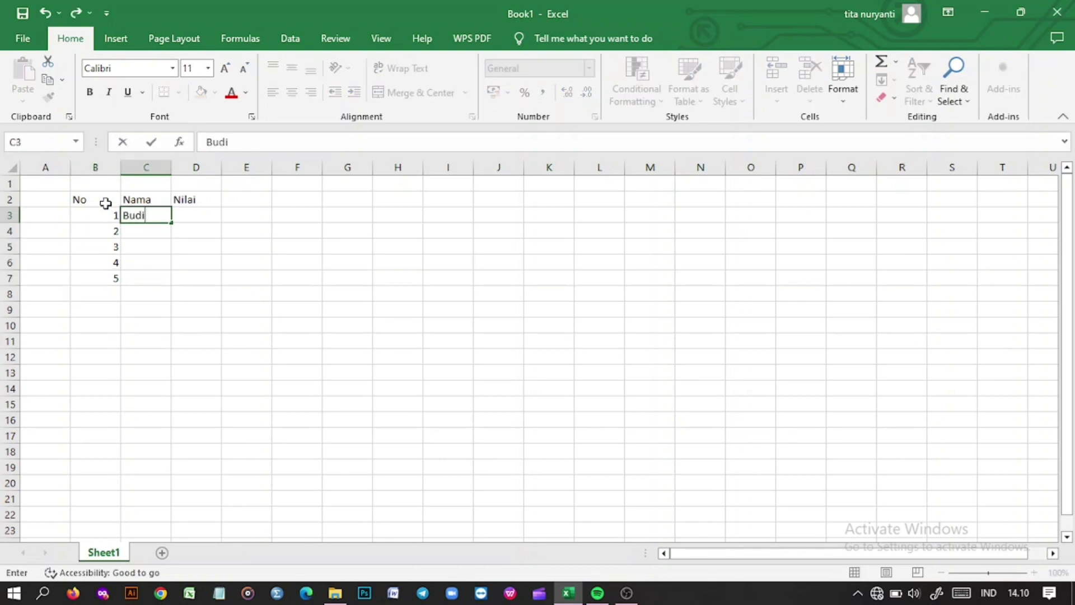
{"action": "key", "text": "Return"}
{"action": "type", "text": "Anton"}
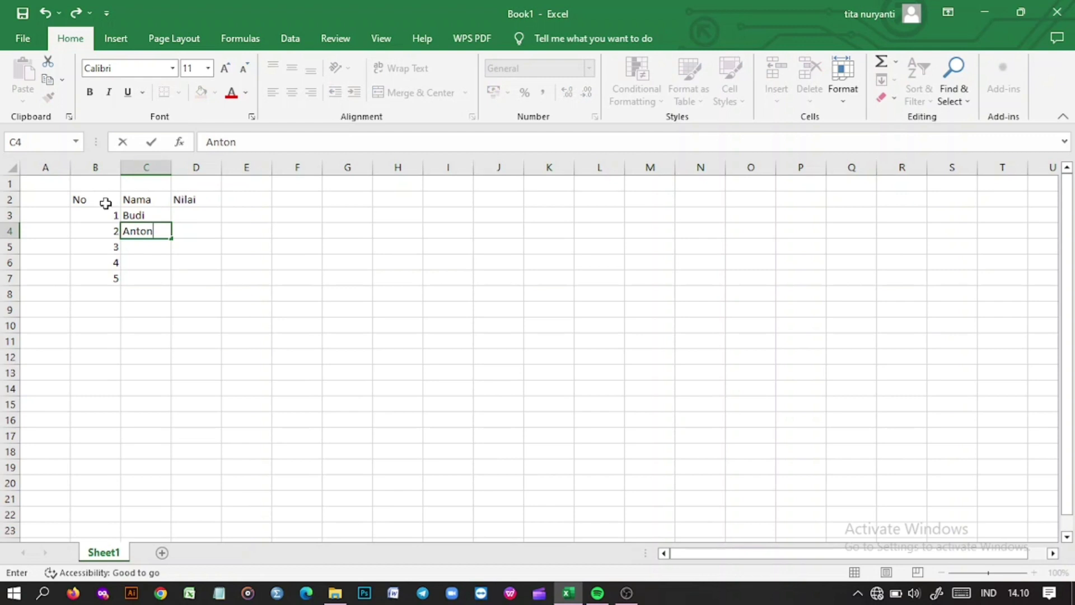
{"action": "key", "text": "Return"}
{"action": "type", "text": "Mirza"}
{"action": "key", "text": "Return"}
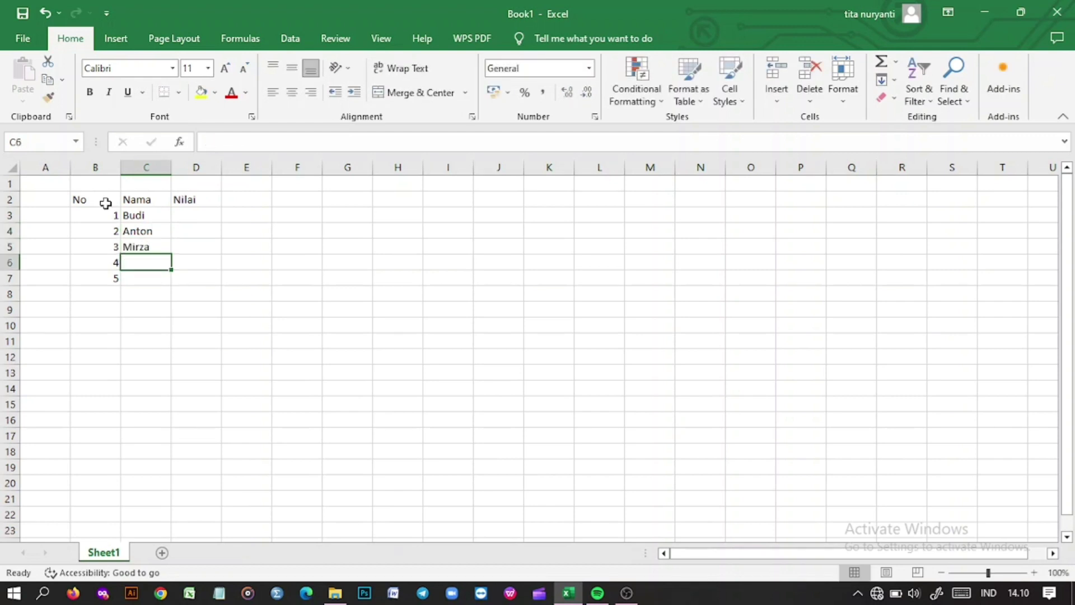
{"action": "type", "text": "Gibran"}
{"action": "key", "text": "Return"}
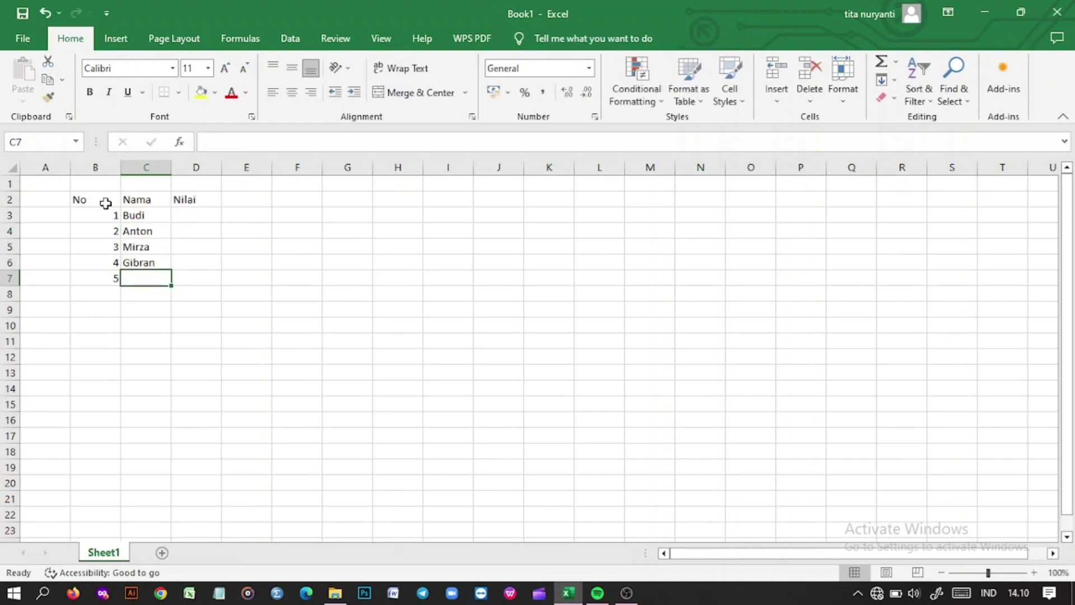
{"action": "type", "text": "Naila"}
{"action": "key", "text": "Return"}
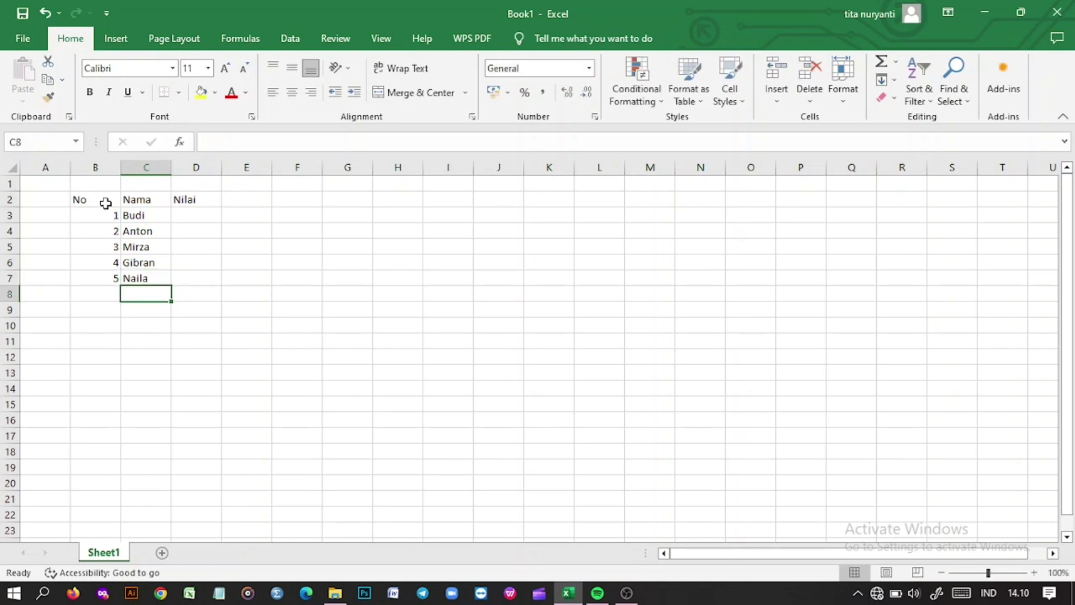
Enter the scores 8, 7, 8, 9 and 6,5 in cells D3 to D7 under the Nilai heading
{"action": "left_click", "coordinate": [196, 219]}
{"action": "type", "text": "8"}
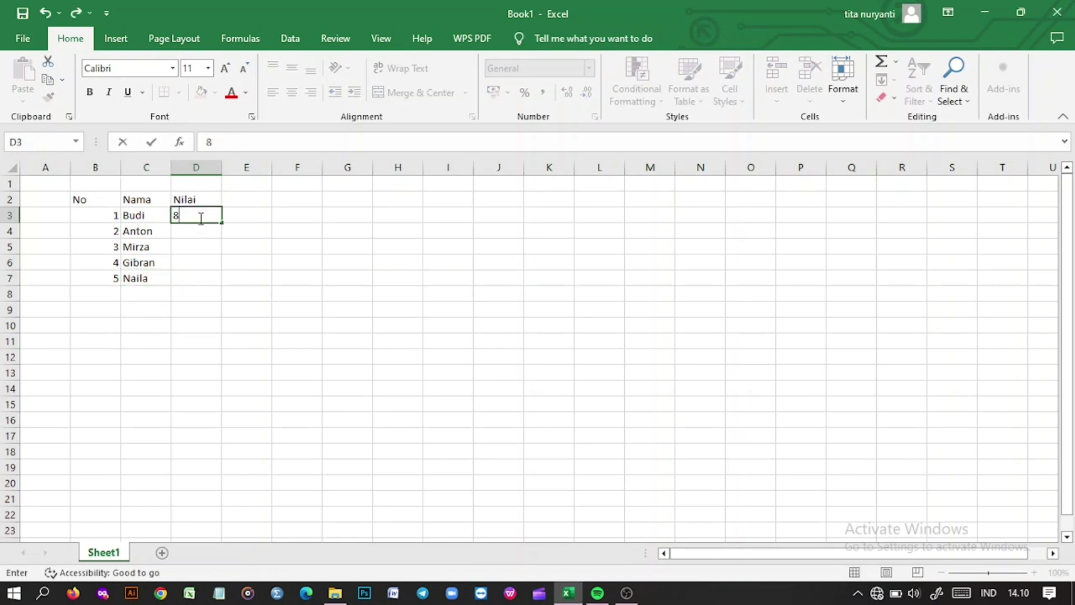
{"action": "key", "text": "Return"}
{"action": "type", "text": "7"}
{"action": "key", "text": "Return"}
{"action": "type", "text": "8"}
{"action": "key", "text": "Return"}
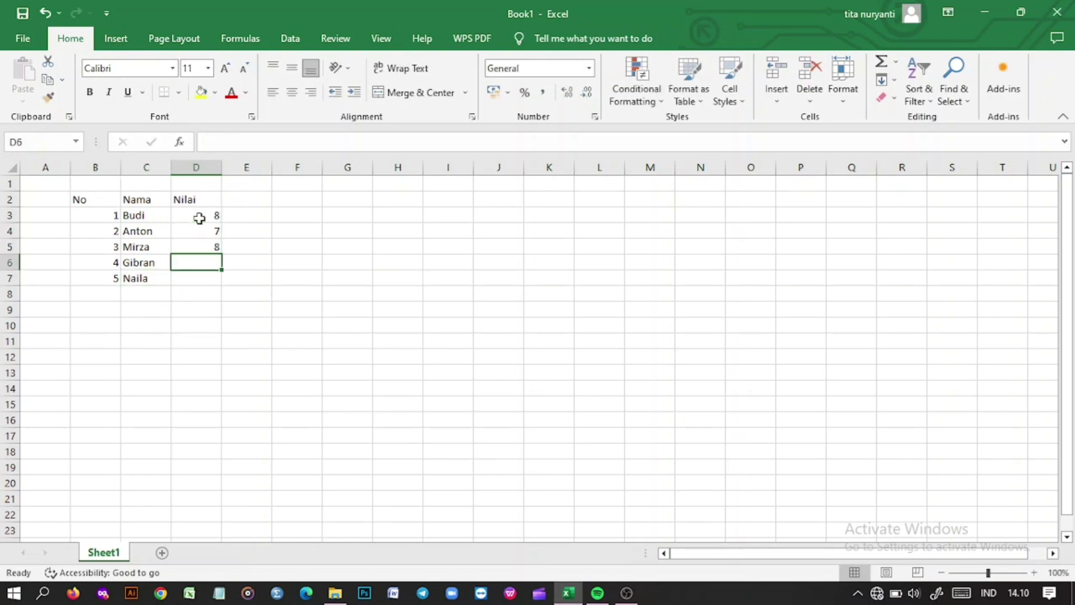
{"action": "type", "text": "9"}
{"action": "key", "text": "Return"}
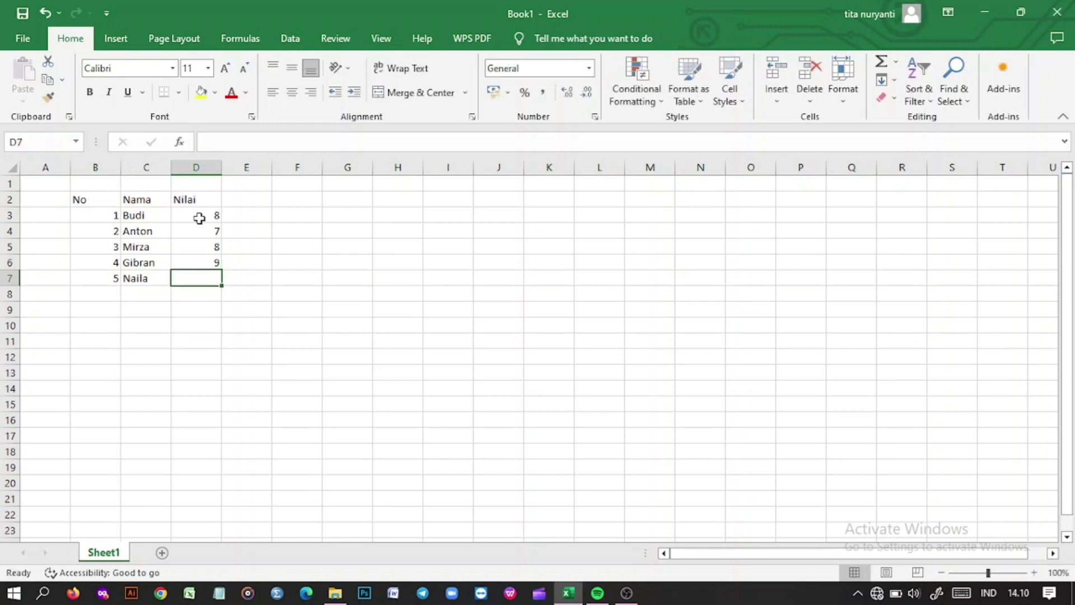
{"action": "type", "text": "6,5"}
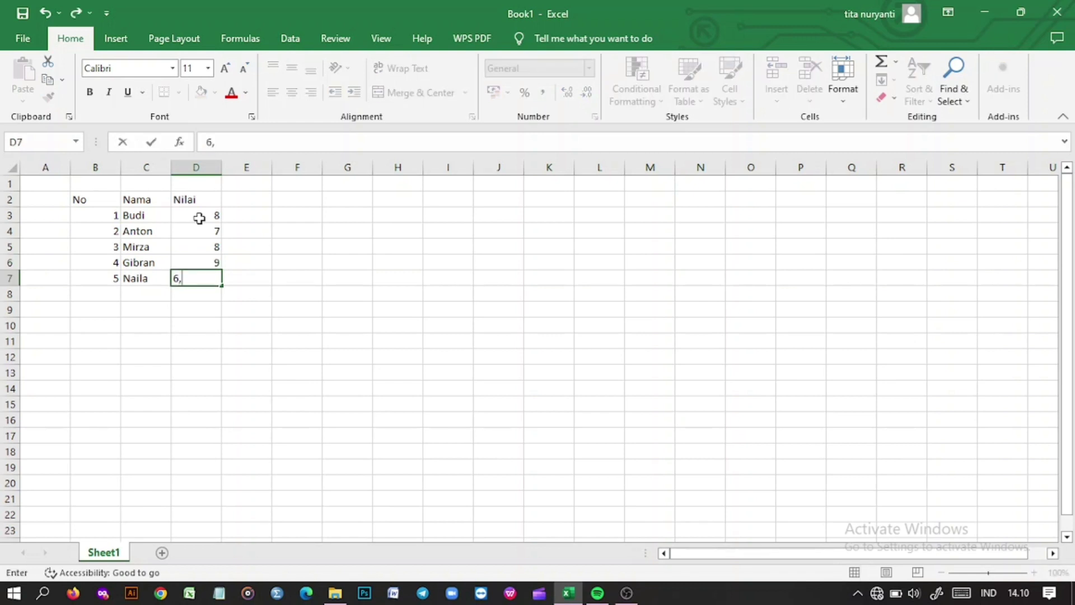
{"action": "key", "text": "Return"}
{"action": "left_click", "coordinate": [150, 258]}
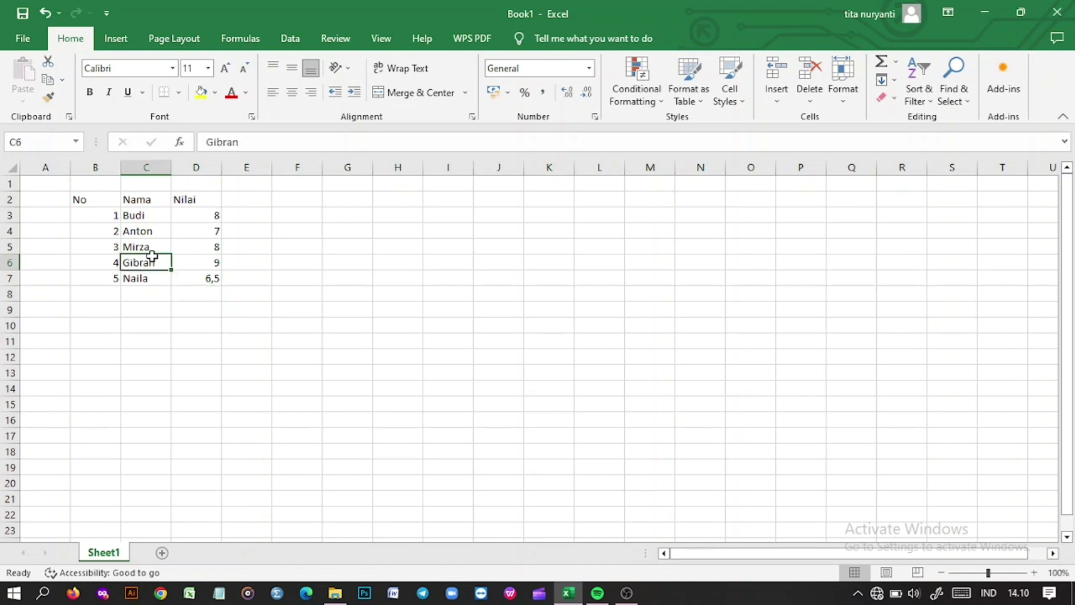
{"action": "left_click", "coordinate": [174, 313]}
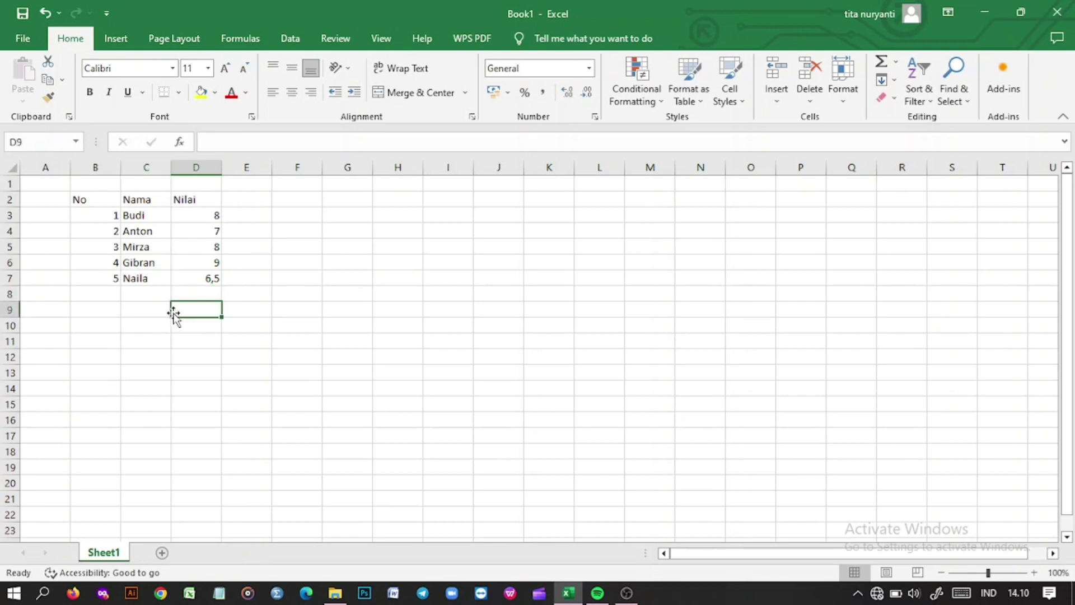
{"action": "left_click", "coordinate": [109, 201]}
{"action": "left_click", "coordinate": [114, 263]}
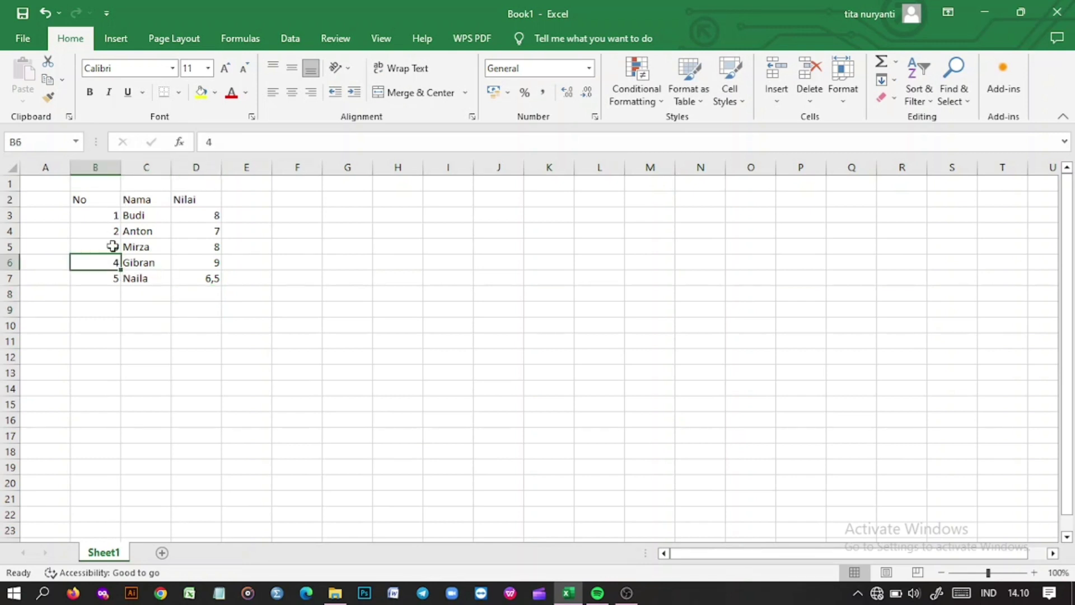
{"action": "left_click", "coordinate": [105, 201]}
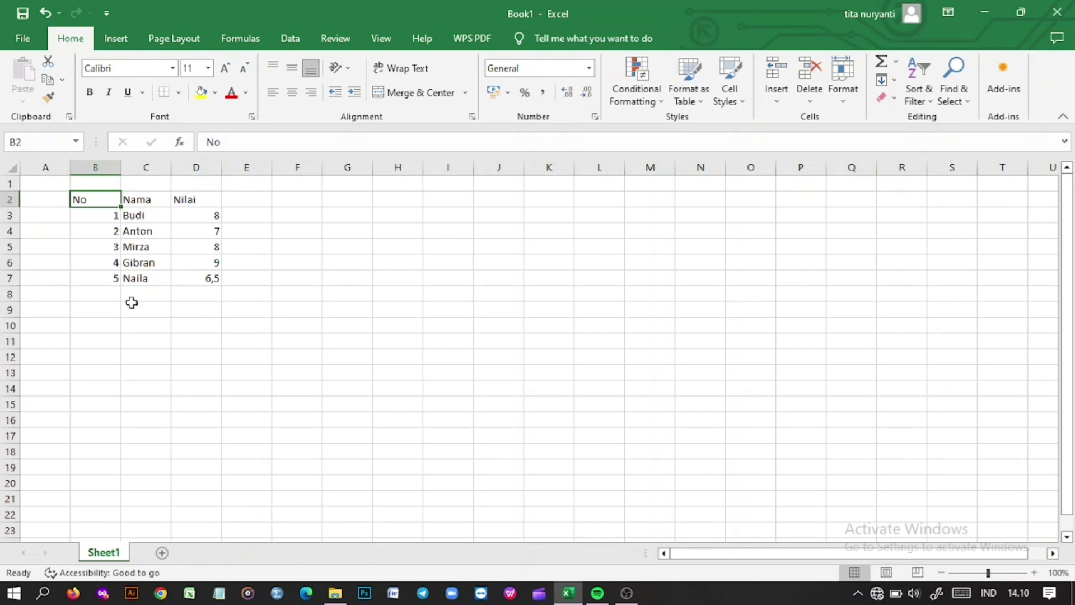
{"action": "left_click", "coordinate": [210, 298]}
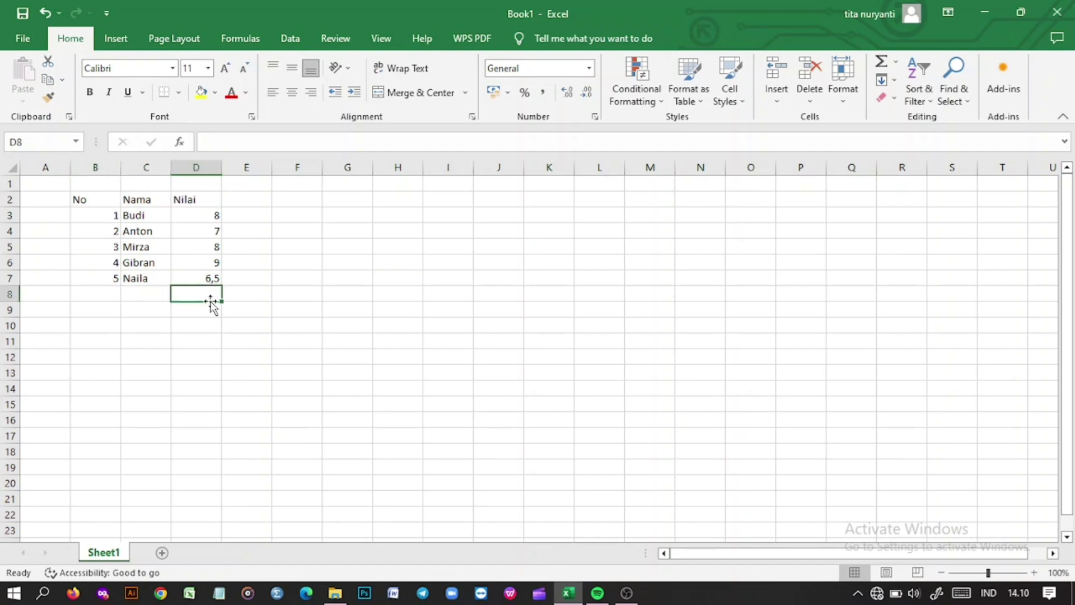
{"action": "left_click", "coordinate": [192, 200]}
{"action": "left_click", "coordinate": [106, 244]}
{"action": "left_click", "coordinate": [105, 264]}
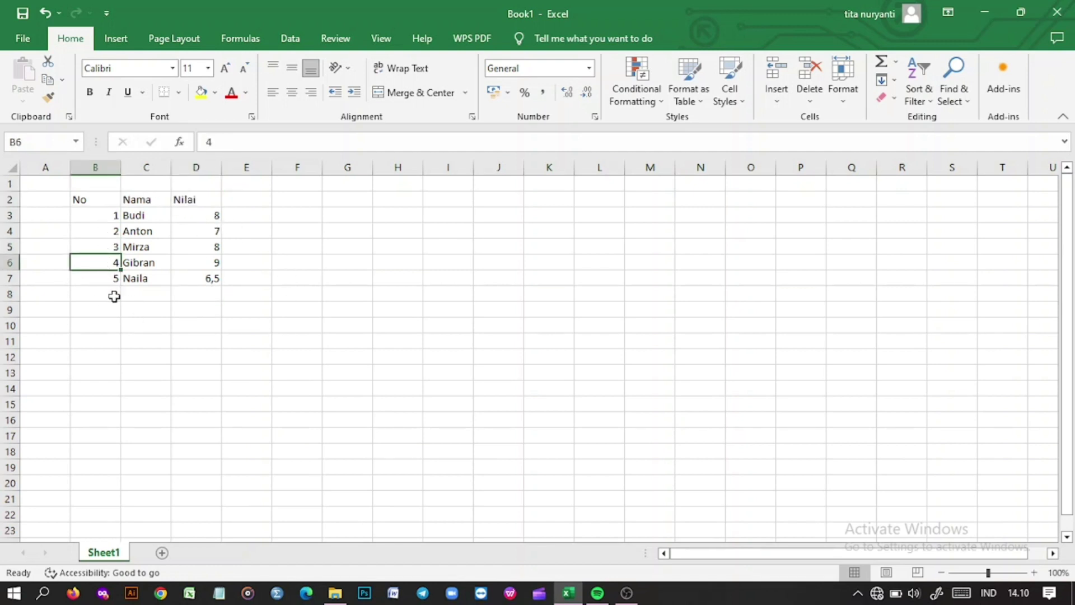
{"action": "left_click", "coordinate": [200, 294]}
{"action": "left_click", "coordinate": [202, 262]}
{"action": "left_click", "coordinate": [289, 262]}
{"action": "left_click", "coordinate": [203, 292]}
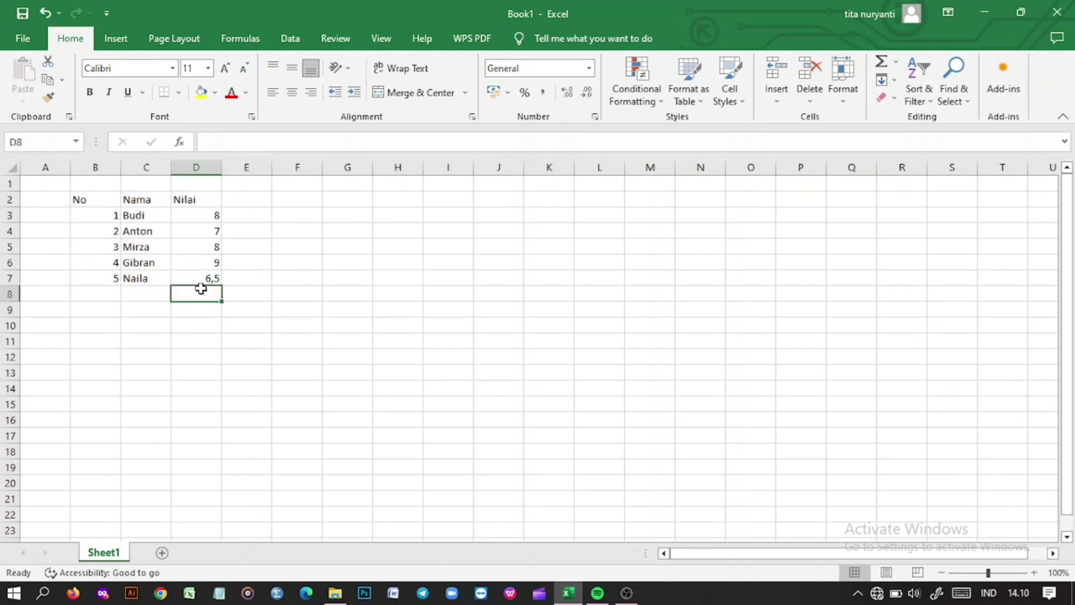
{"action": "left_click", "coordinate": [147, 289]}
{"action": "left_click", "coordinate": [87, 212]}
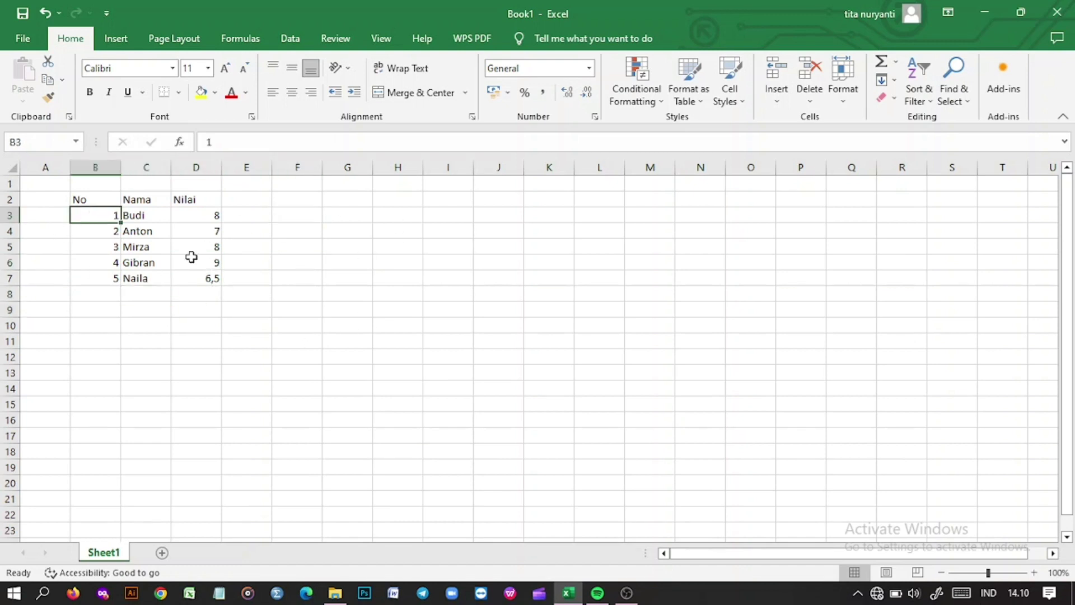
{"action": "left_click", "coordinate": [195, 277]}
{"action": "left_click", "coordinate": [134, 292]}
{"action": "left_click", "coordinate": [107, 295]}
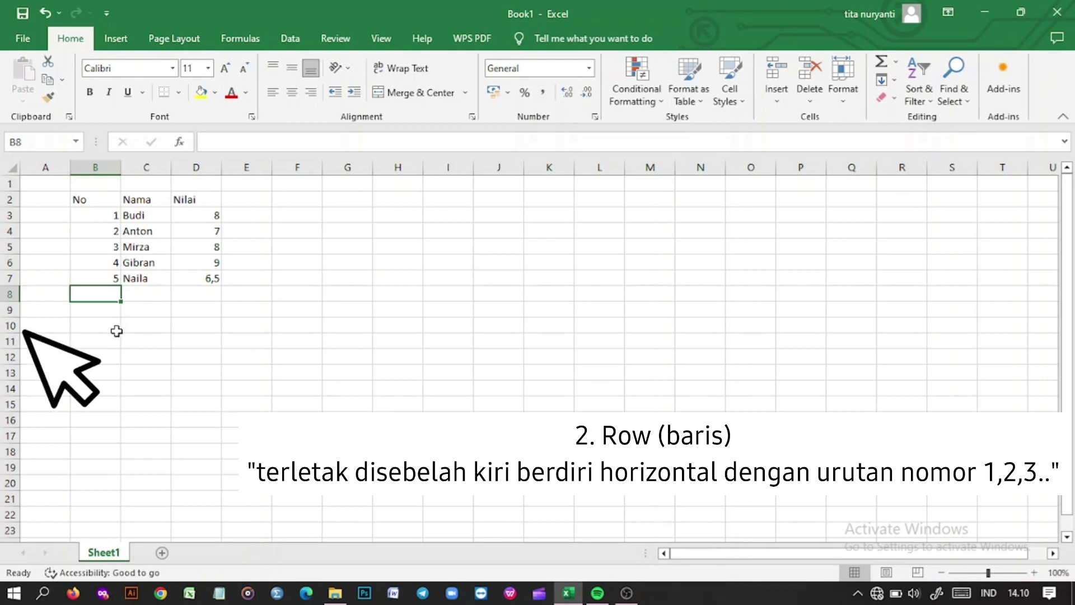
Highlight entire rows one at a time, covering rows 1, 2, 3, 4 and 6 and returning to row 1
{"action": "left_click", "coordinate": [6, 184]}
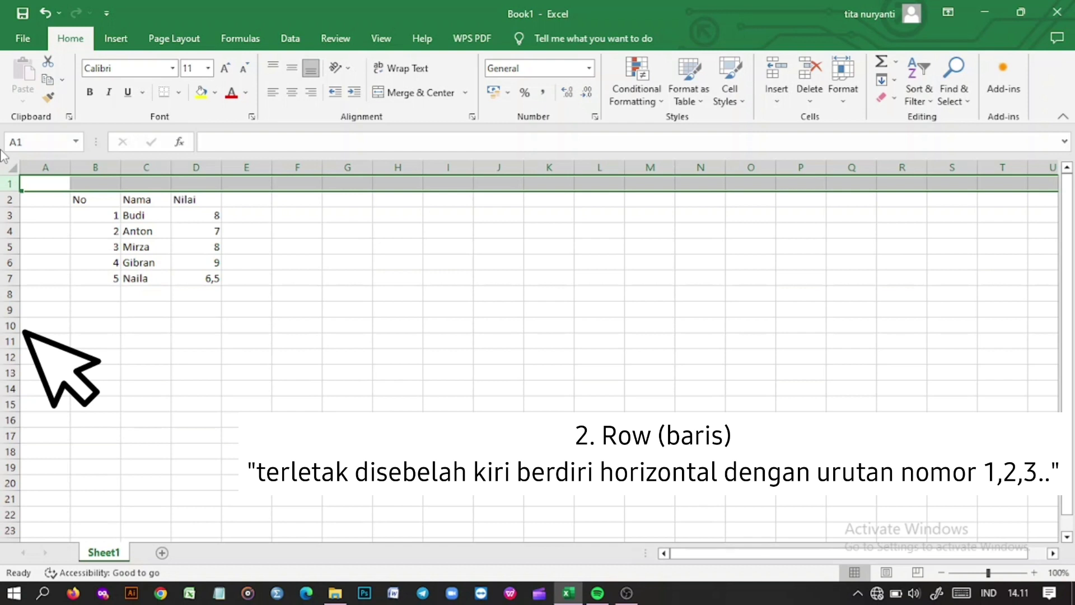
{"action": "left_click", "coordinate": [4, 200]}
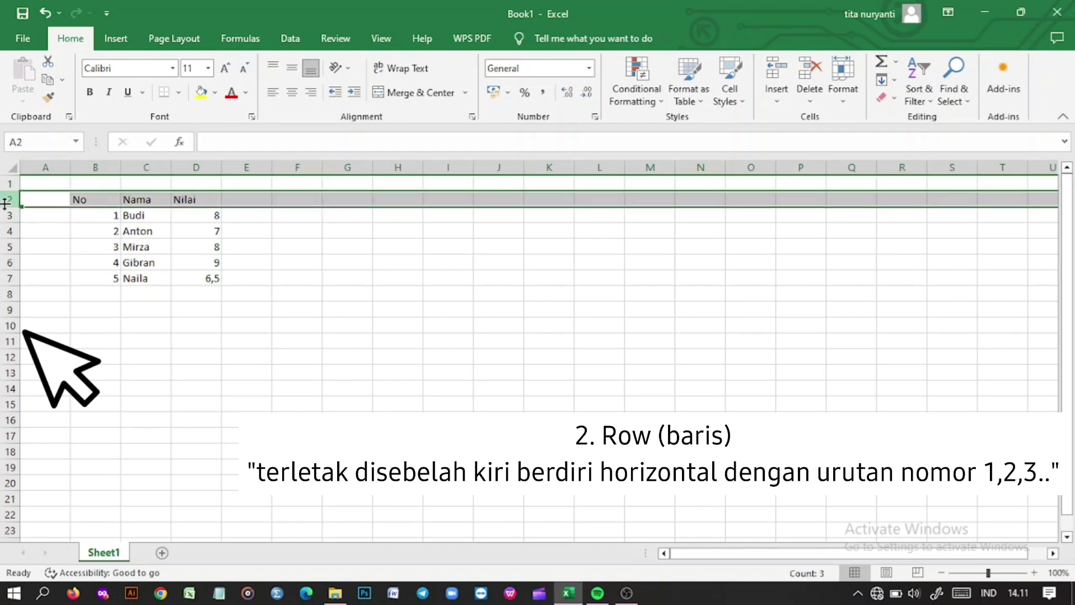
{"action": "left_click", "coordinate": [4, 216]}
{"action": "left_click", "coordinate": [4, 230]}
{"action": "left_click", "coordinate": [3, 262]}
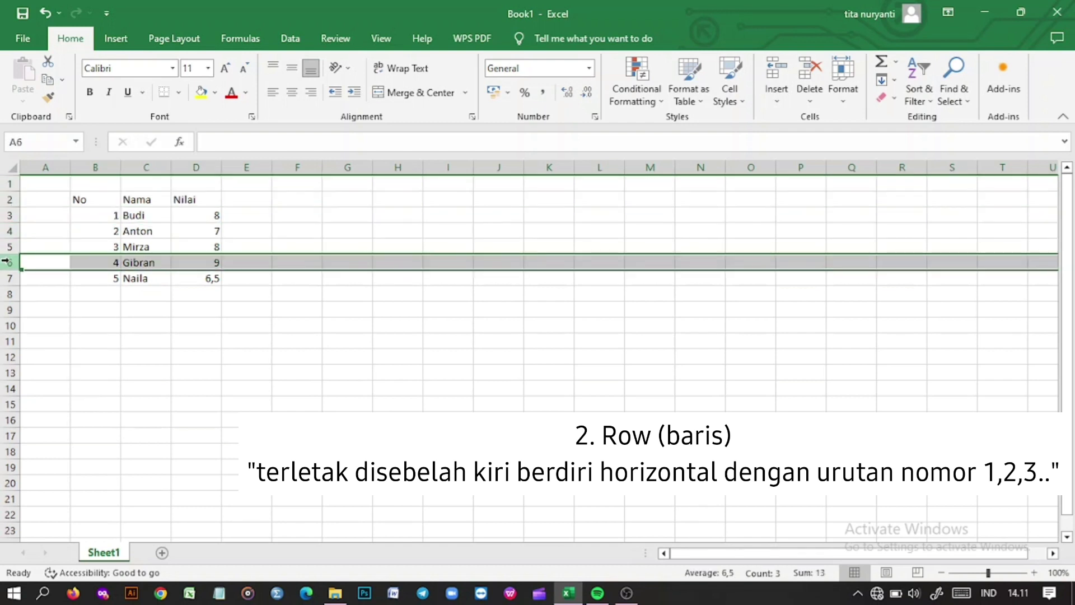
{"action": "left_click", "coordinate": [5, 184]}
{"action": "left_click", "coordinate": [5, 199]}
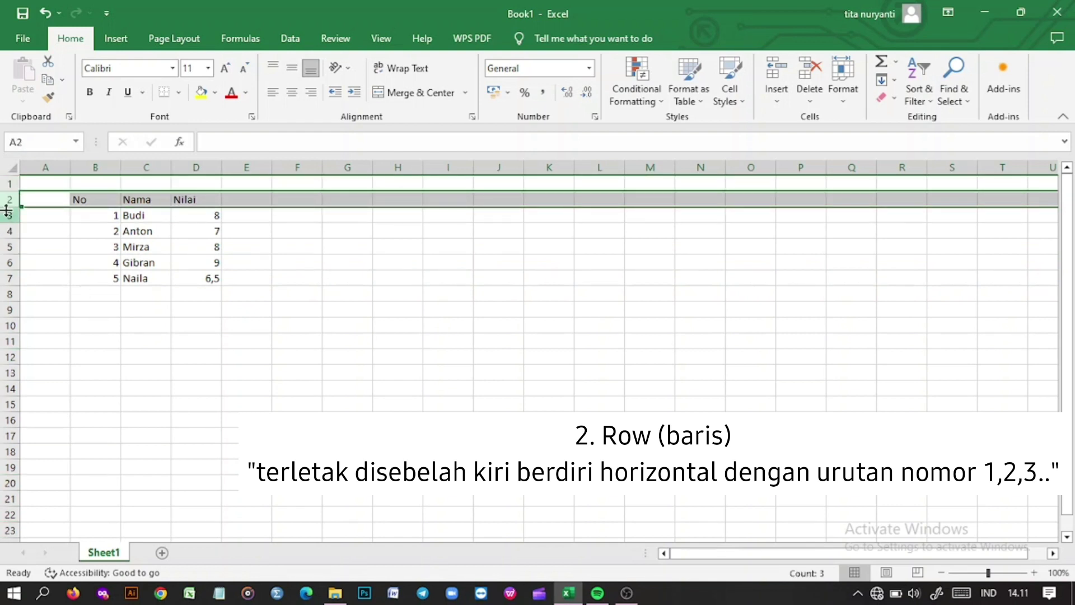
{"action": "left_click", "coordinate": [3, 185]}
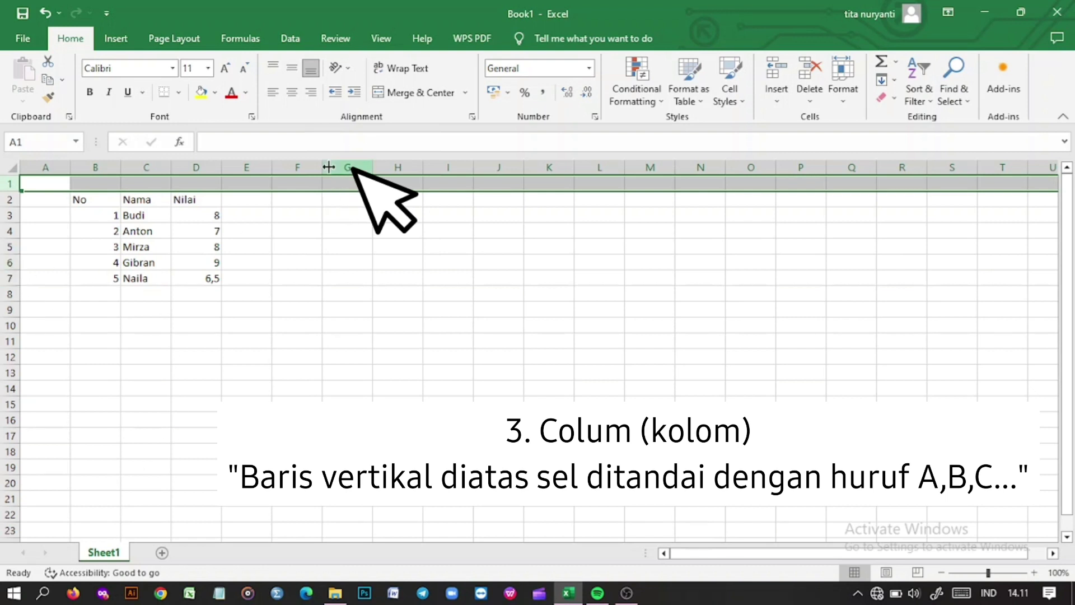
Highlight entire columns A, B and C one at a time
{"action": "left_click", "coordinate": [44, 168]}
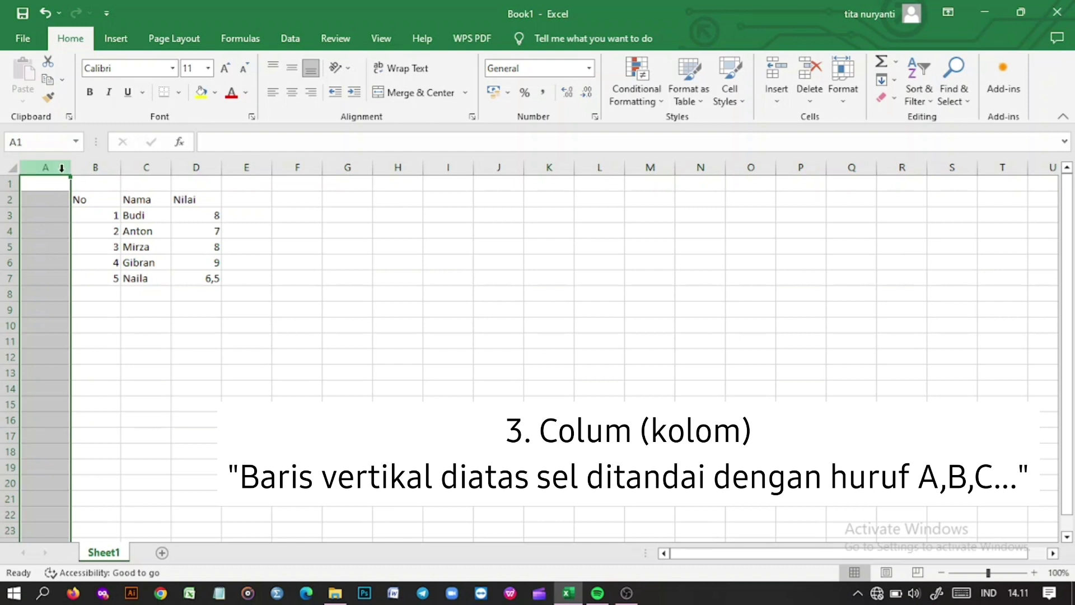
{"action": "left_click", "coordinate": [96, 168]}
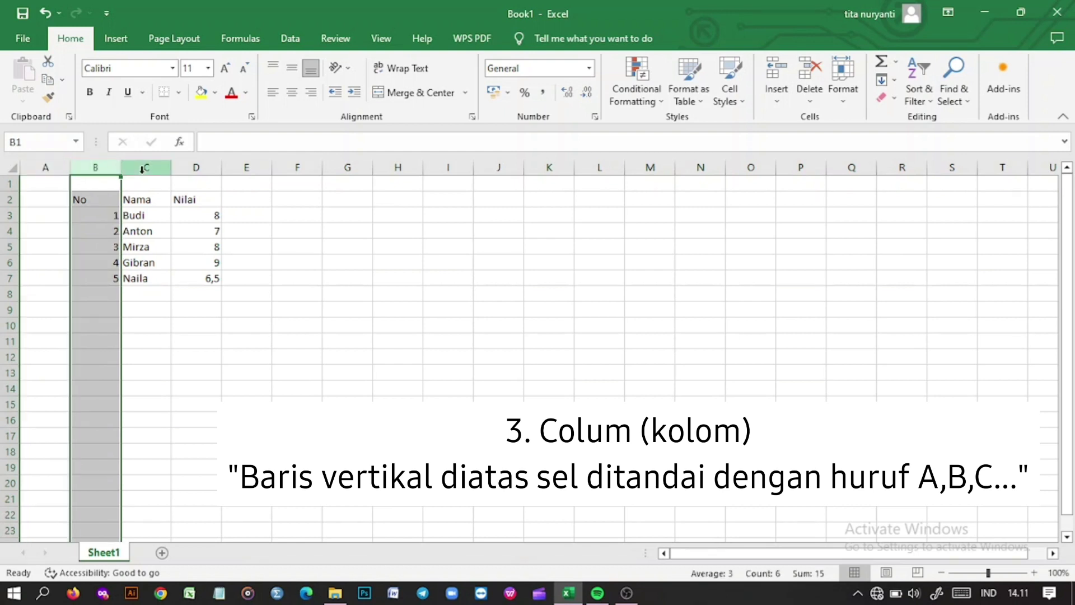
{"action": "left_click", "coordinate": [146, 168]}
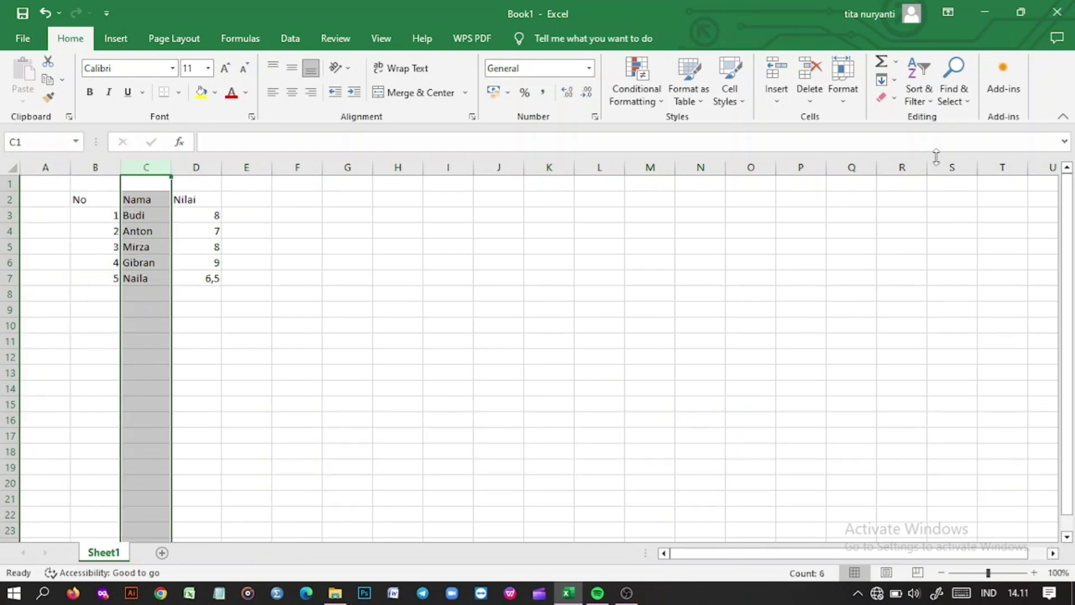
Check the cell addresses of the headings in row 2 and of the first number in B3
{"action": "left_click", "coordinate": [79, 195]}
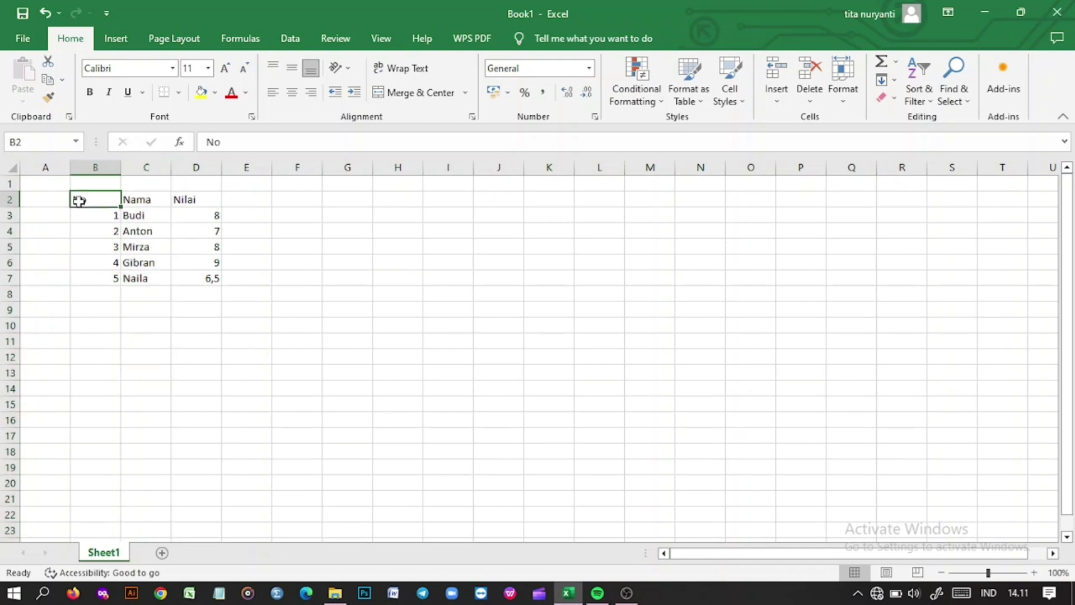
{"action": "left_click", "coordinate": [101, 222]}
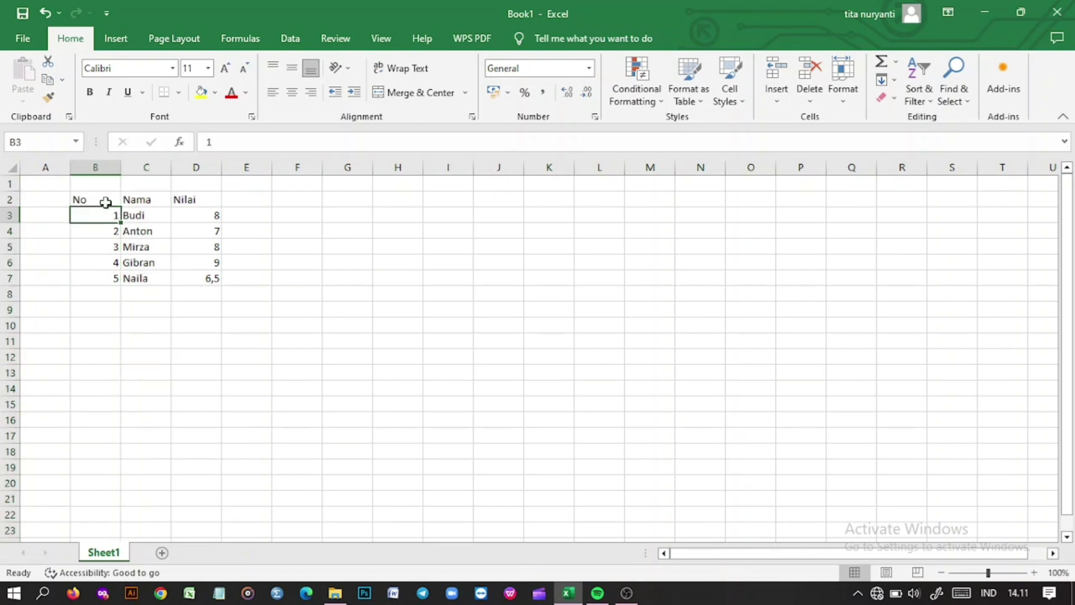
{"action": "left_click", "coordinate": [106, 203]}
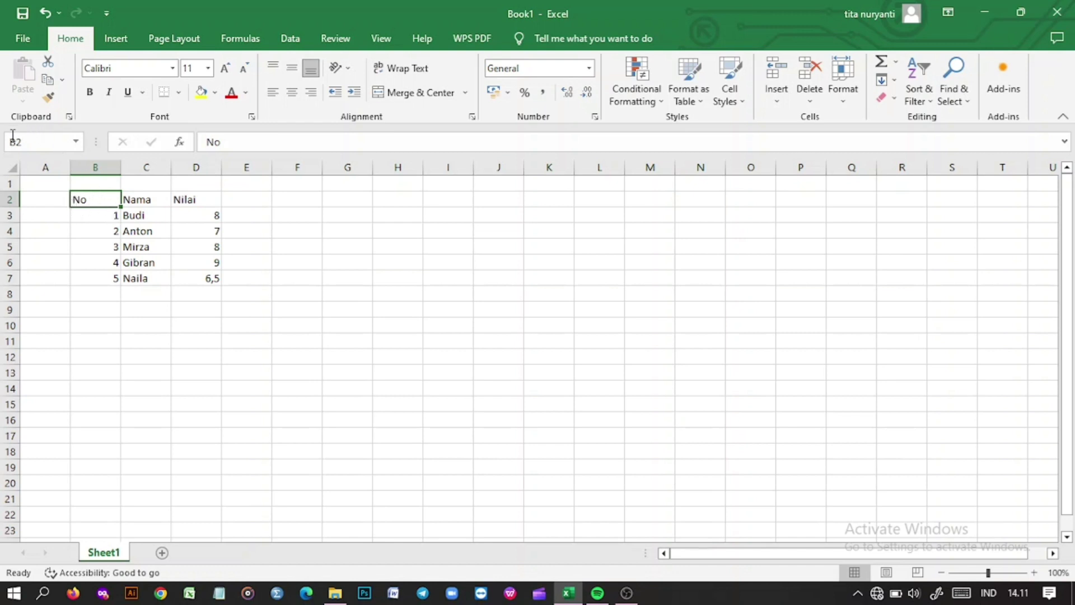
{"action": "left_click", "coordinate": [43, 141]}
{"action": "left_click", "coordinate": [106, 217]}
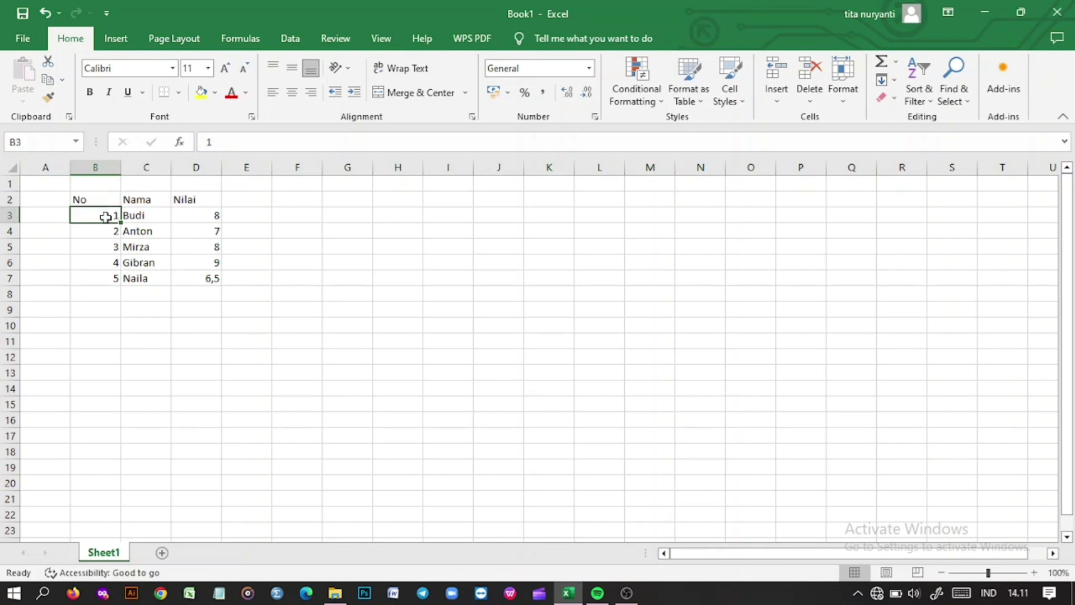
{"action": "left_click", "coordinate": [102, 201]}
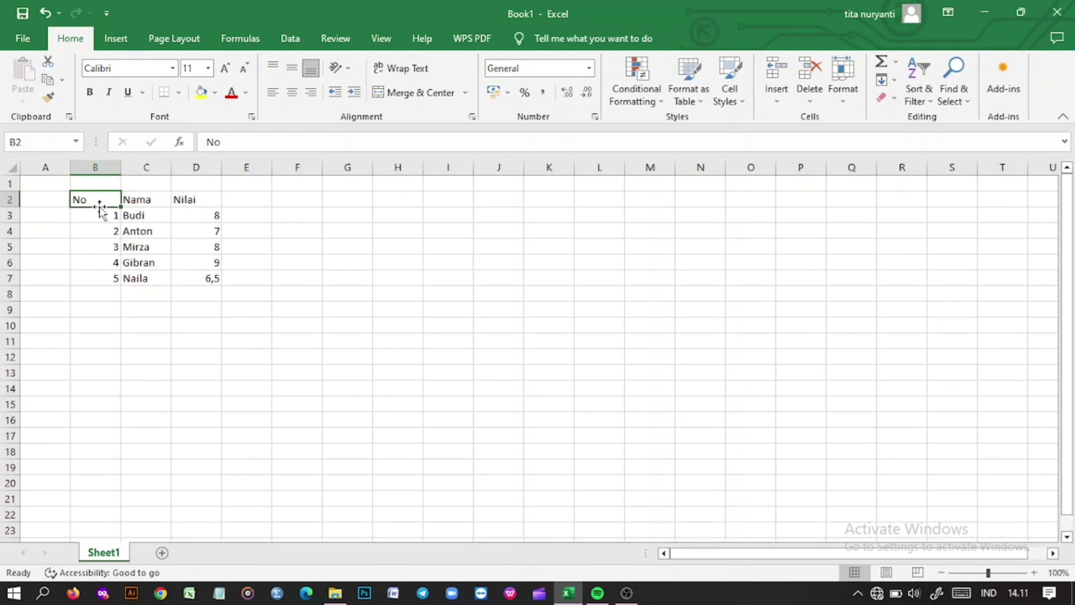
{"action": "left_click", "coordinate": [154, 201]}
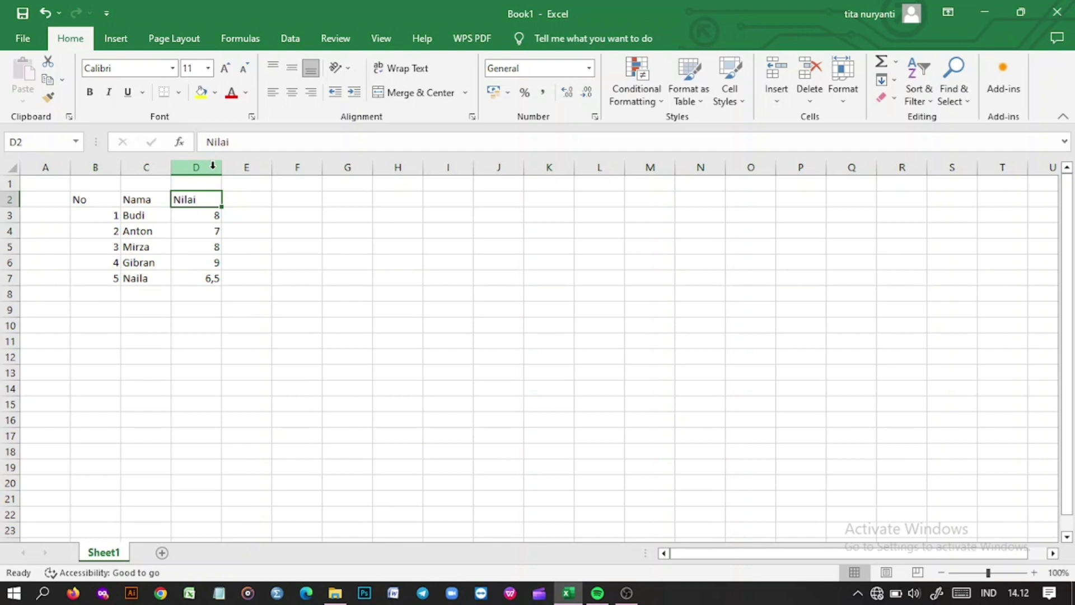
{"action": "left_click", "coordinate": [234, 225]}
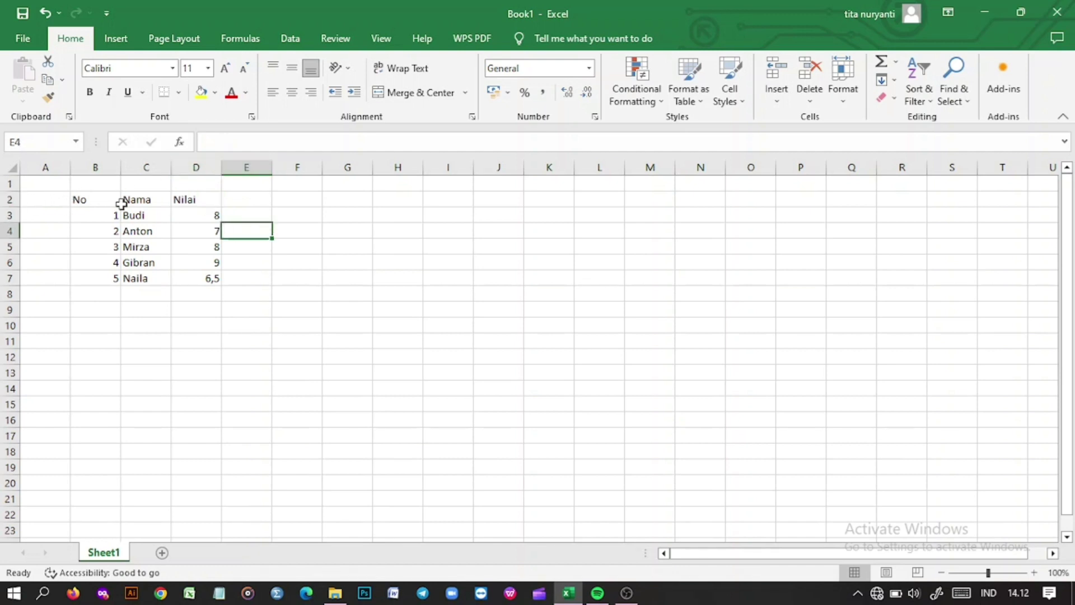
{"action": "left_click", "coordinate": [73, 219]}
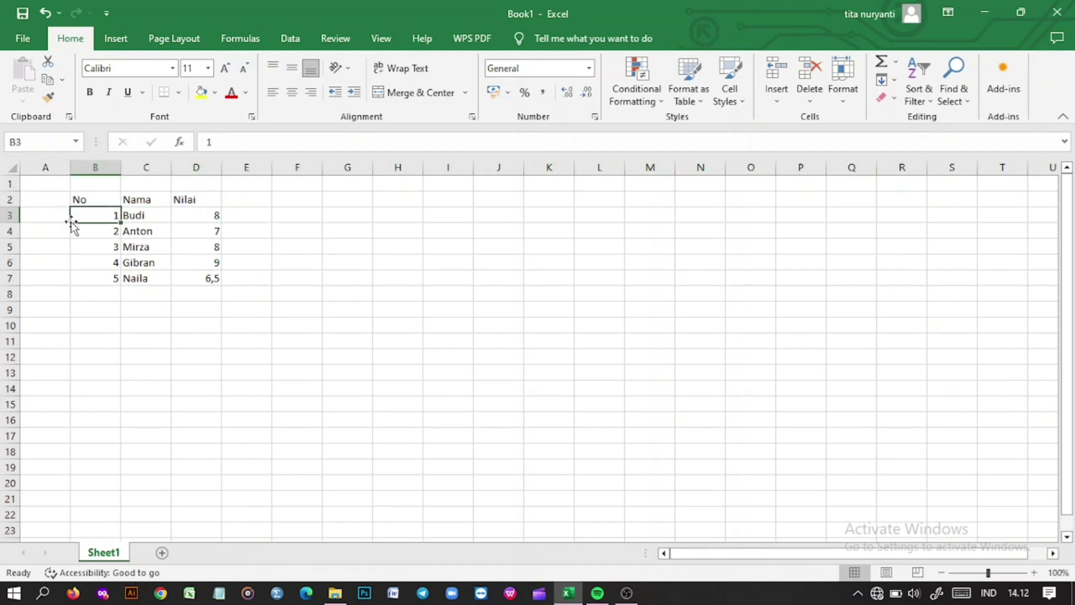
{"action": "left_click", "coordinate": [37, 212]}
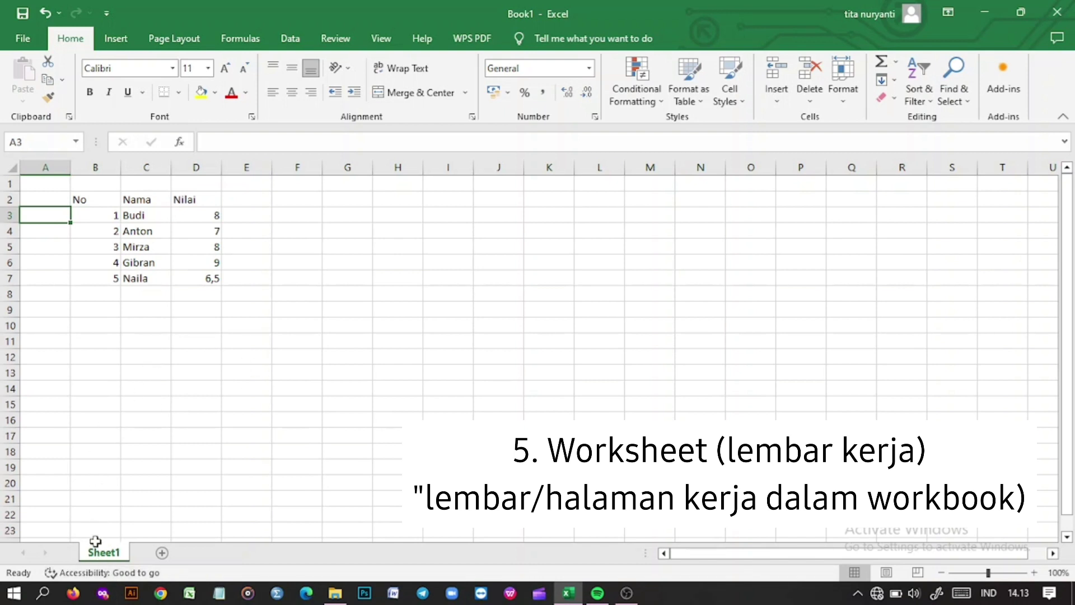
{"action": "left_click", "coordinate": [124, 496]}
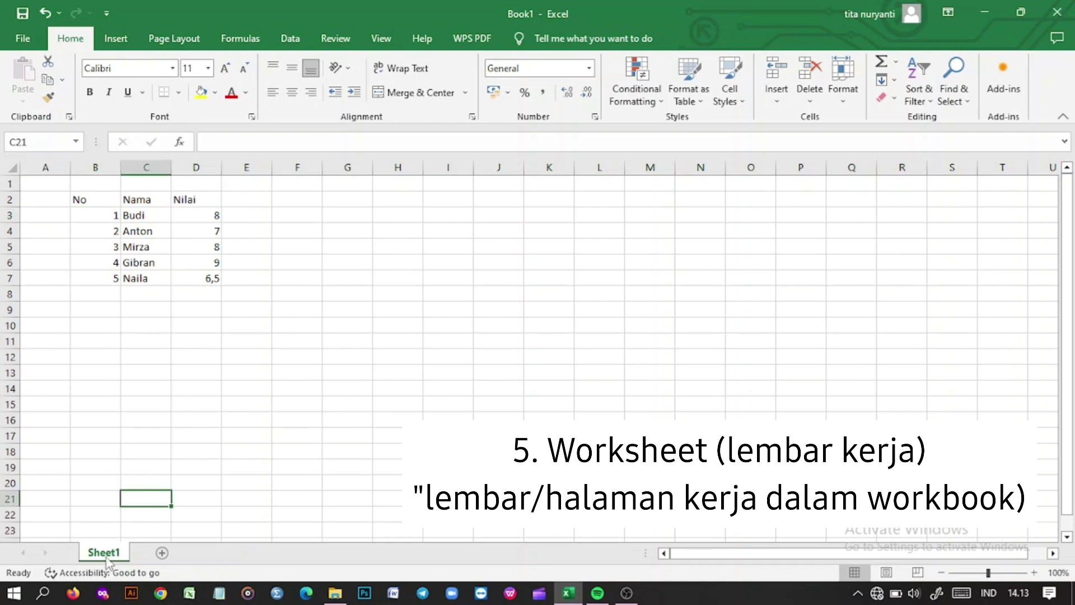
{"action": "left_click", "coordinate": [125, 386]}
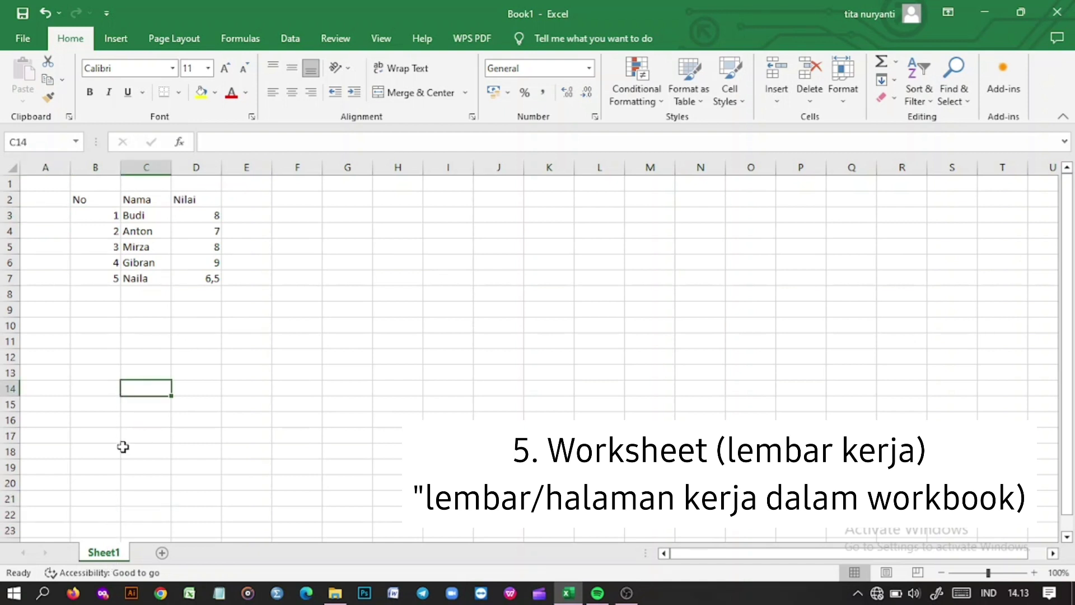
{"action": "left_click", "coordinate": [147, 374]}
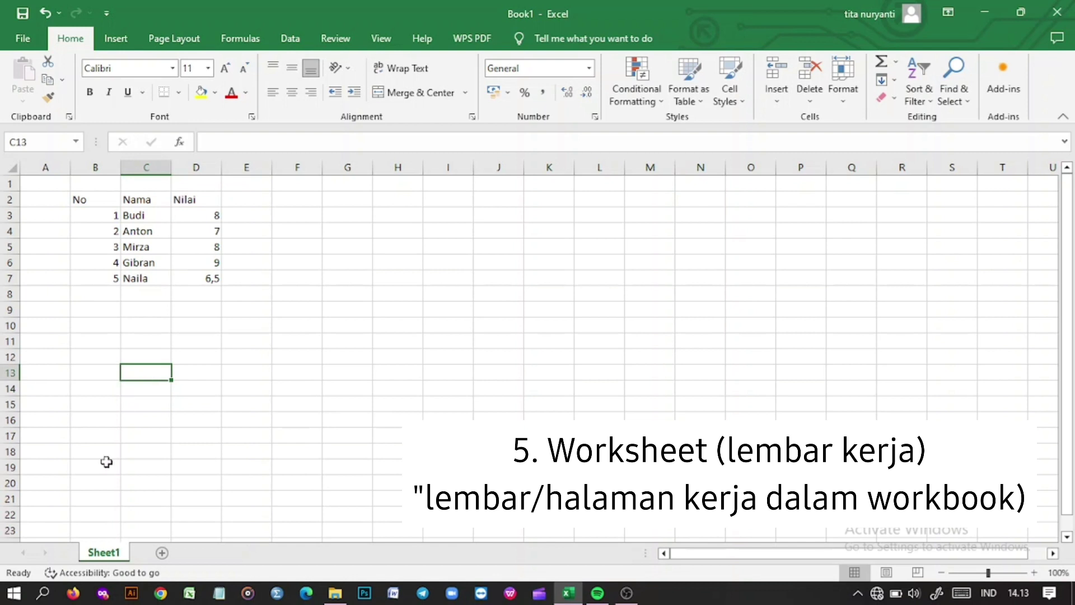
{"action": "left_click", "coordinate": [159, 312]}
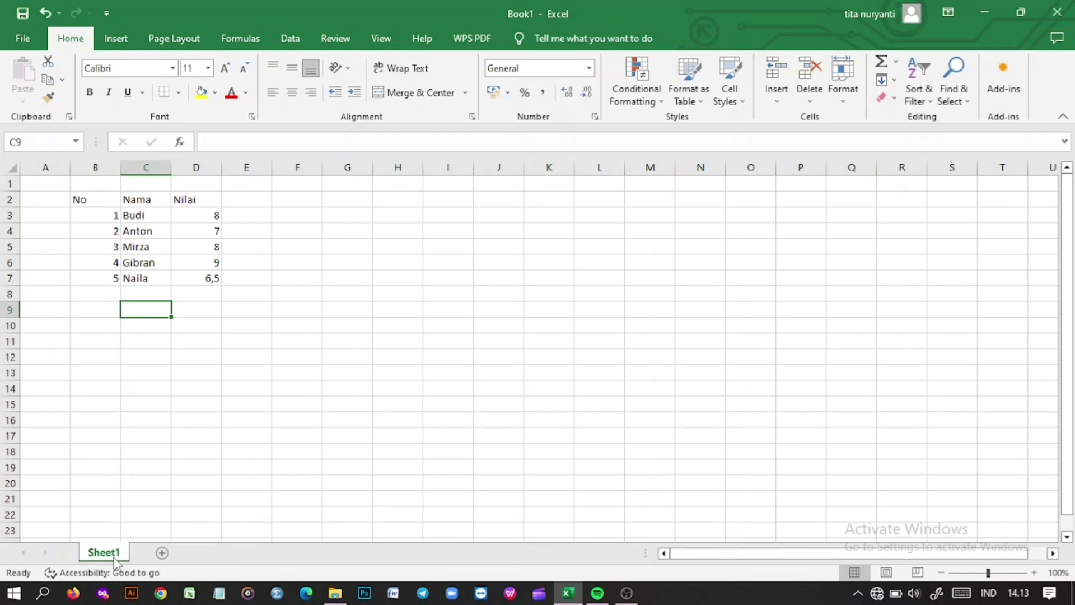
Add a second worksheet to the workbook, compare it with the first one and return to Sheet1
{"action": "left_click", "coordinate": [162, 555]}
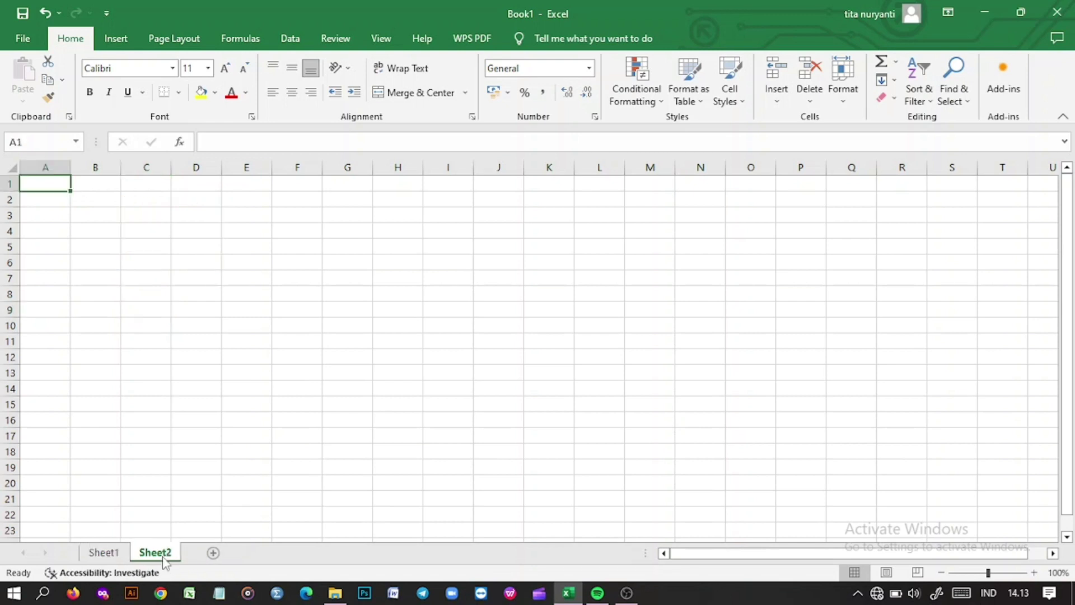
{"action": "left_click", "coordinate": [112, 200]}
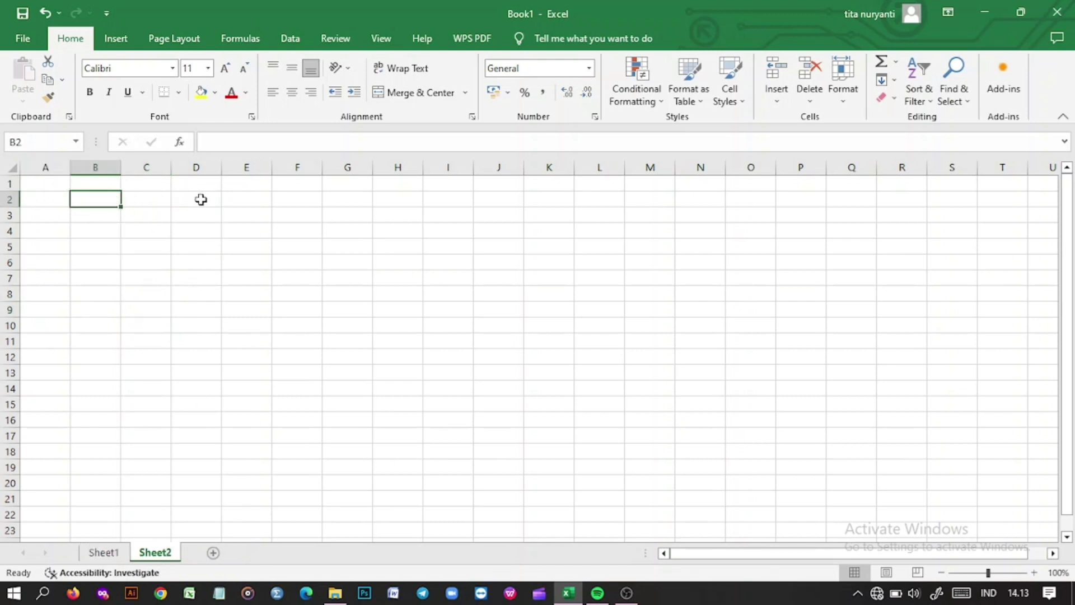
{"action": "left_click", "coordinate": [117, 555]}
{"action": "left_click", "coordinate": [161, 554]}
{"action": "left_click", "coordinate": [106, 554]}
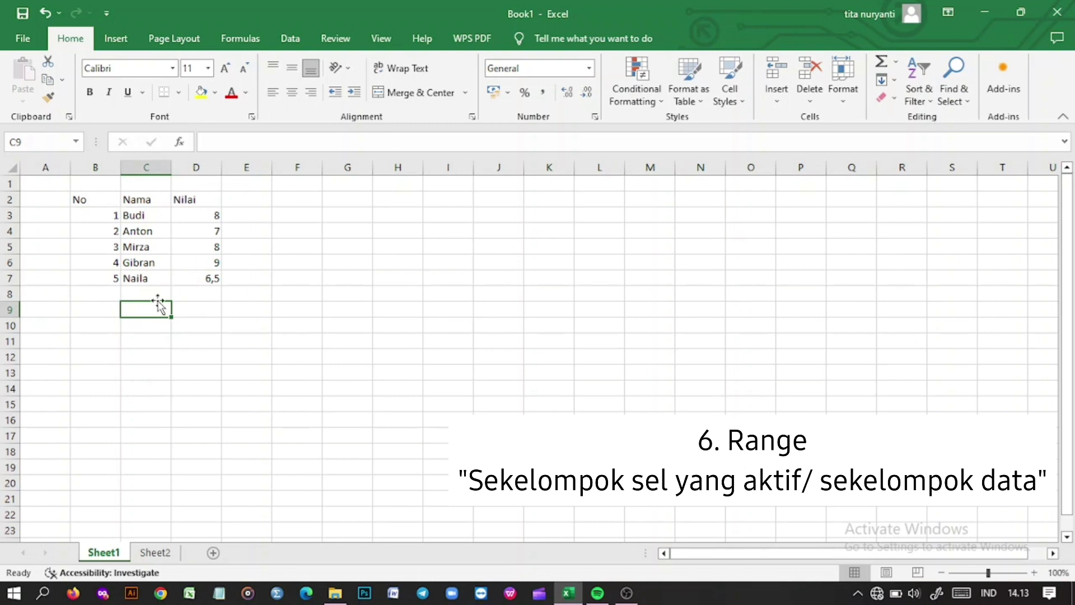
Name the whole table range B2:D7, headings included, as Tabel_Nilai
{"action": "left_click", "coordinate": [104, 200]}
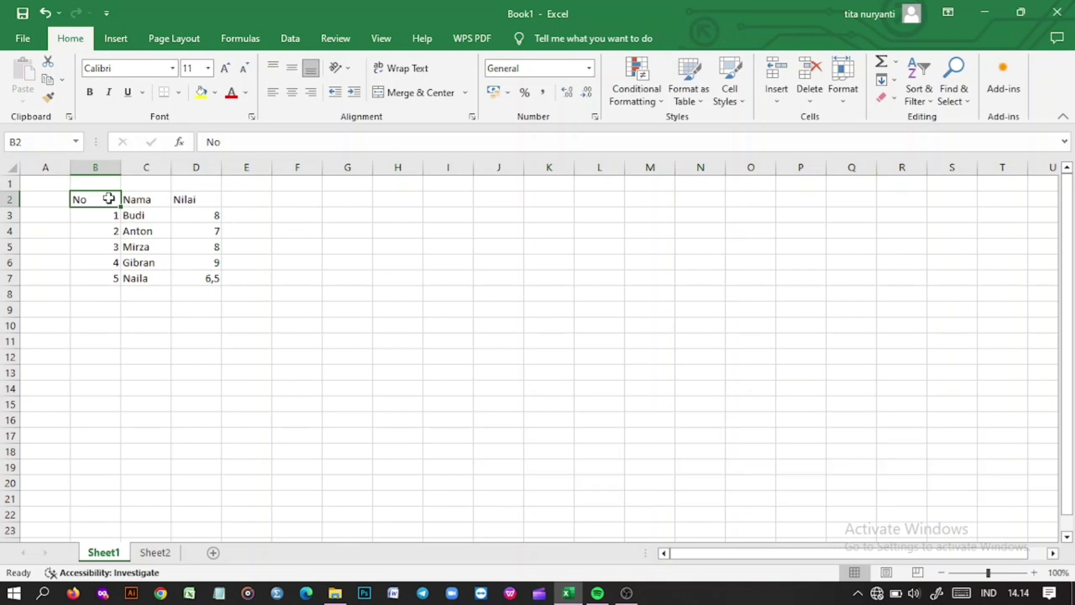
{"action": "left_click_drag", "start_coordinate": [112, 200], "coordinate": [198, 279]}
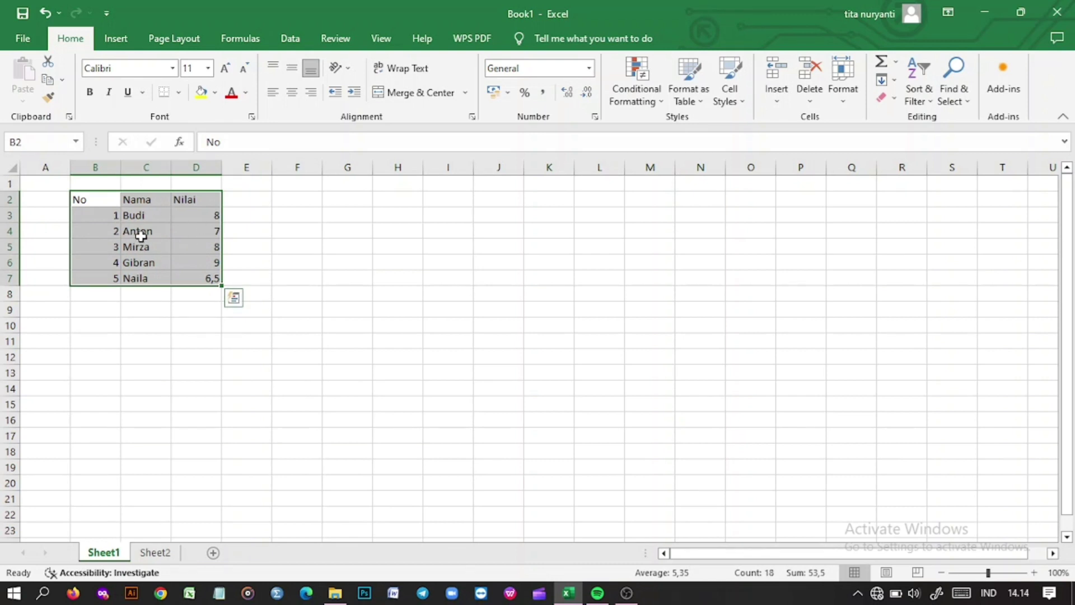
{"action": "left_click", "coordinate": [103, 199]}
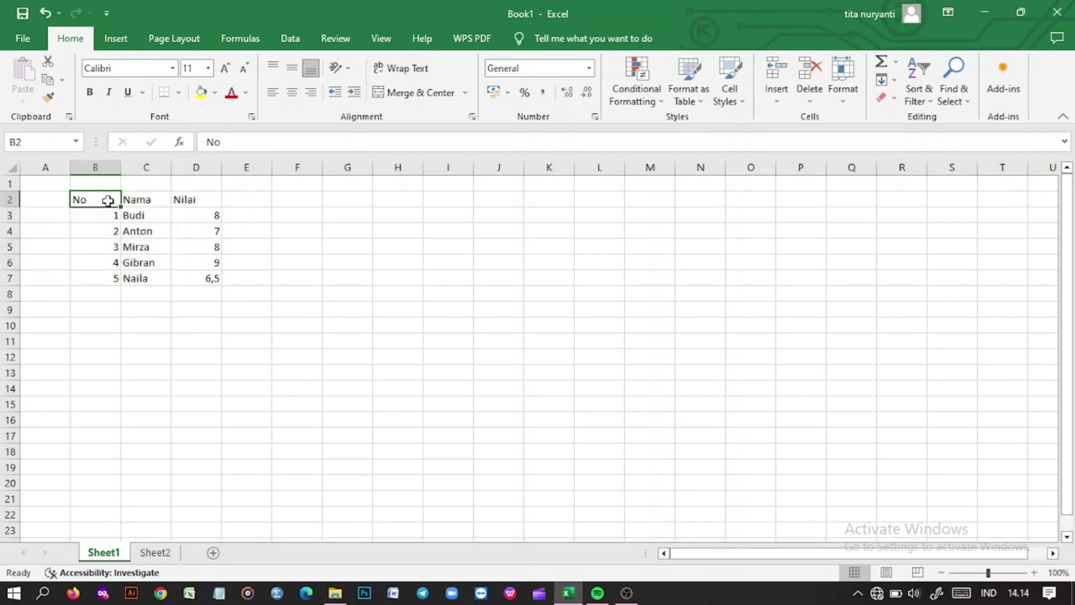
{"action": "left_click_drag", "start_coordinate": [105, 199], "coordinate": [217, 283]}
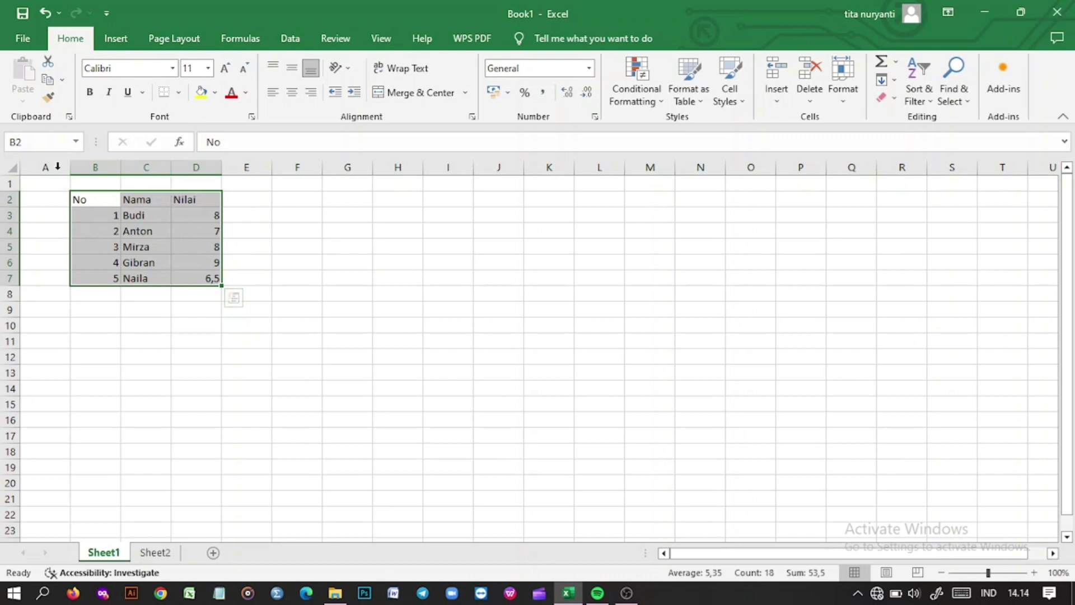
{"action": "left_click", "coordinate": [16, 141]}
{"action": "type", "text": "Tabel_Nilai"}
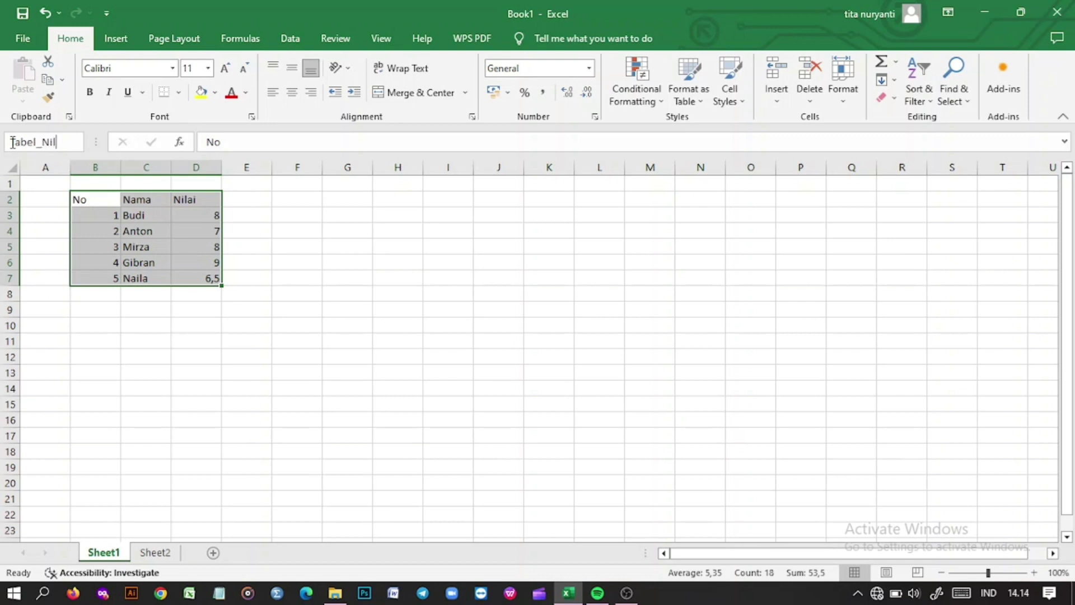
Check the range name by viewing single table cells and reselecting the whole range B2:D7
{"action": "left_click", "coordinate": [183, 298]}
{"action": "left_click", "coordinate": [112, 214]}
{"action": "left_click", "coordinate": [123, 231]}
{"action": "left_click", "coordinate": [101, 199]}
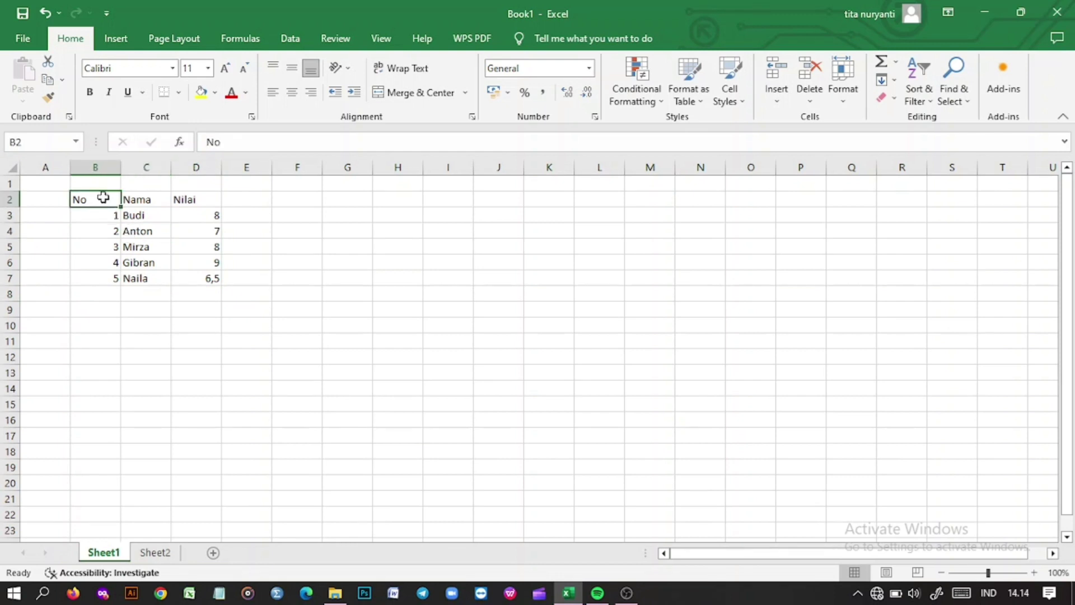
{"action": "left_click_drag", "start_coordinate": [91, 199], "coordinate": [213, 279]}
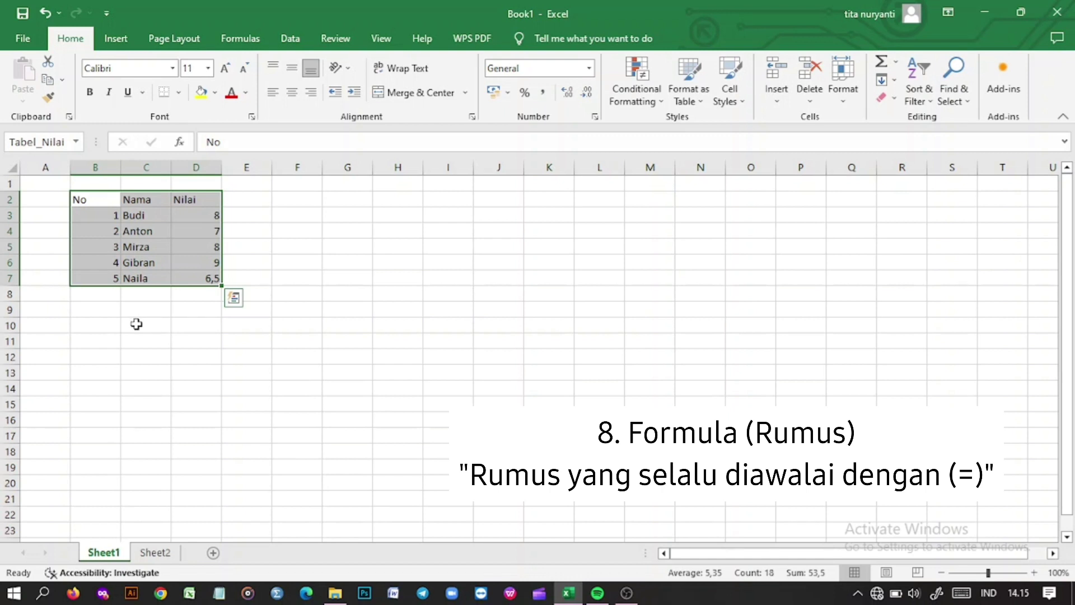
{"action": "left_click", "coordinate": [134, 324]}
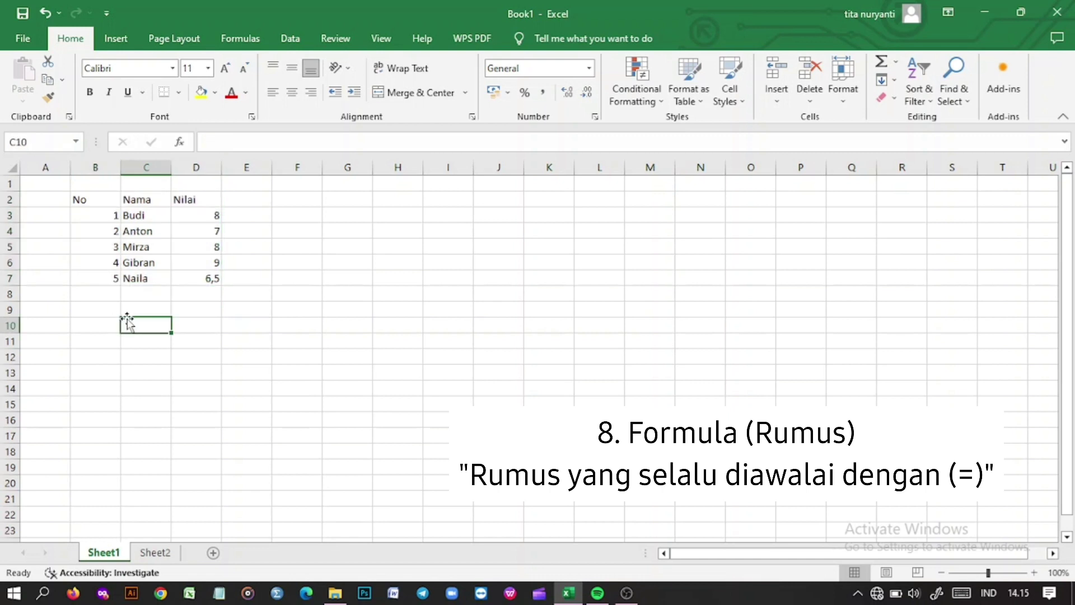
{"action": "left_click", "coordinate": [112, 295]}
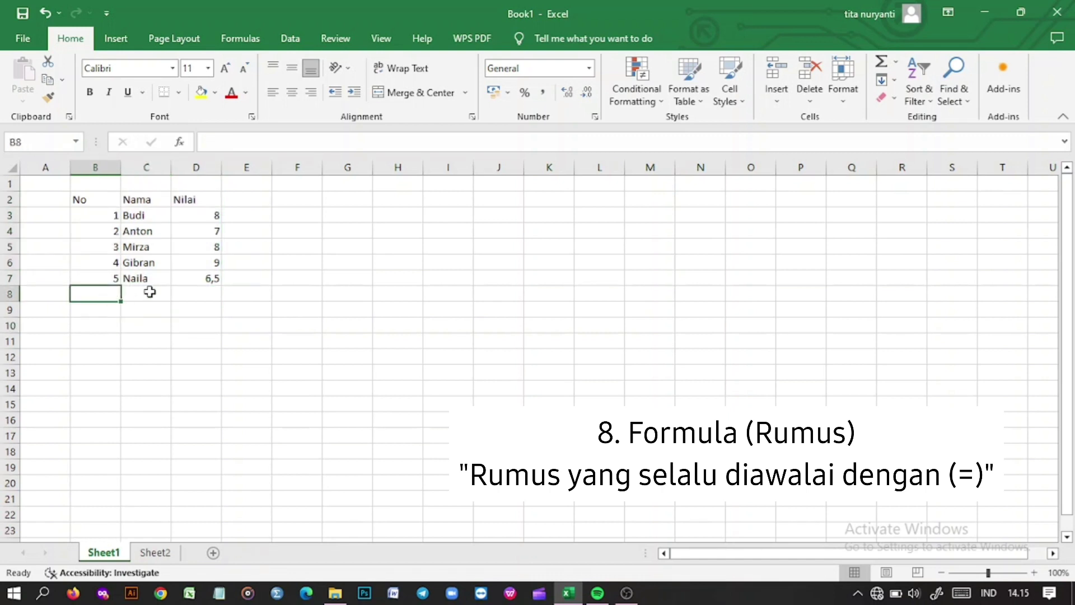
{"action": "type", "text": "="}
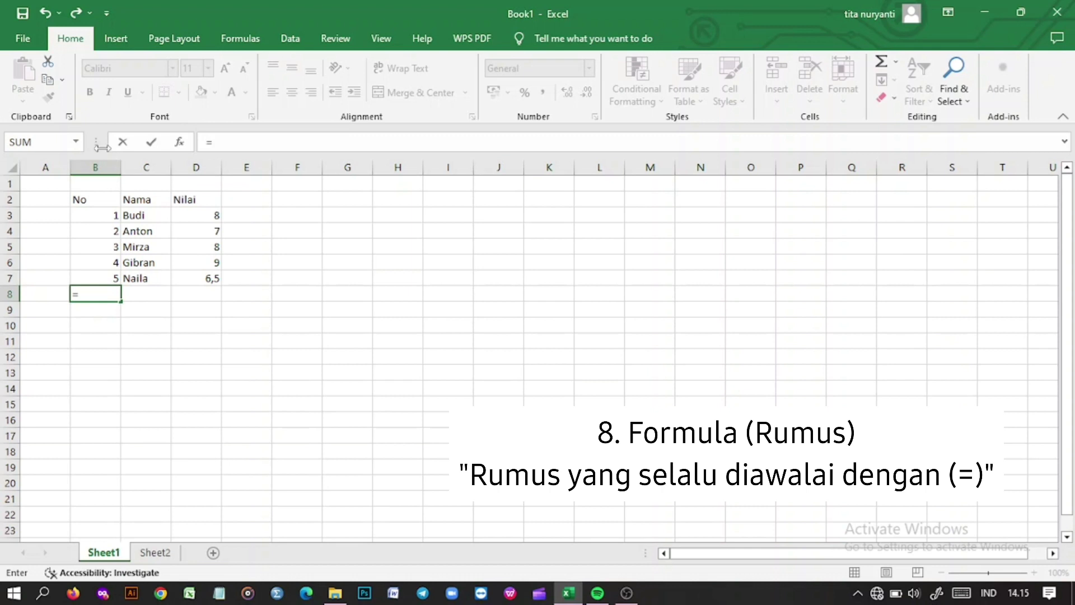
{"action": "left_click", "coordinate": [85, 295]}
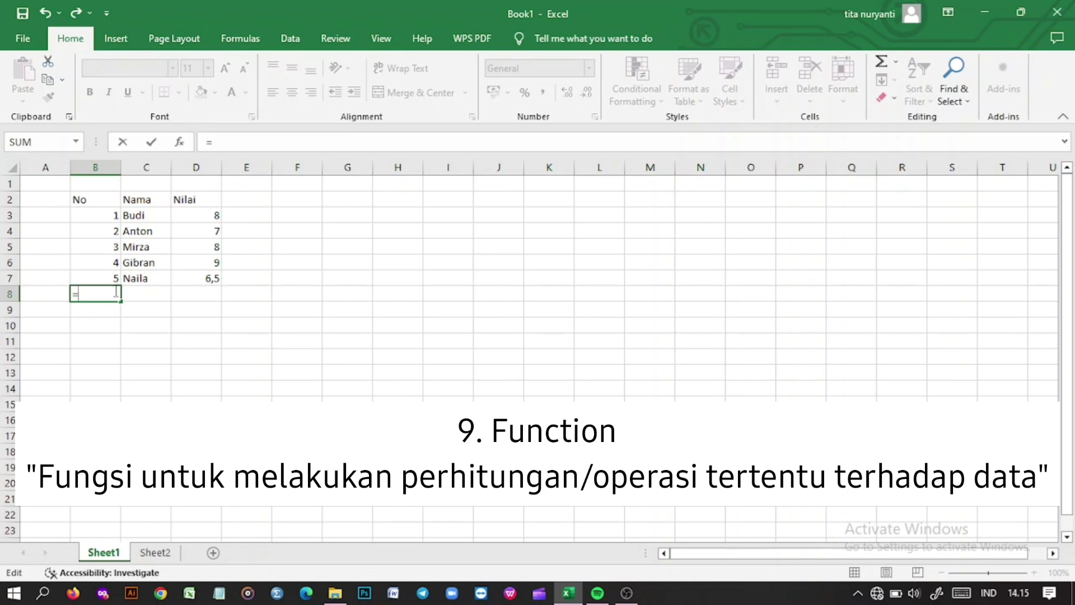
{"action": "key", "text": "Escape"}
{"action": "key", "text": "Down"}
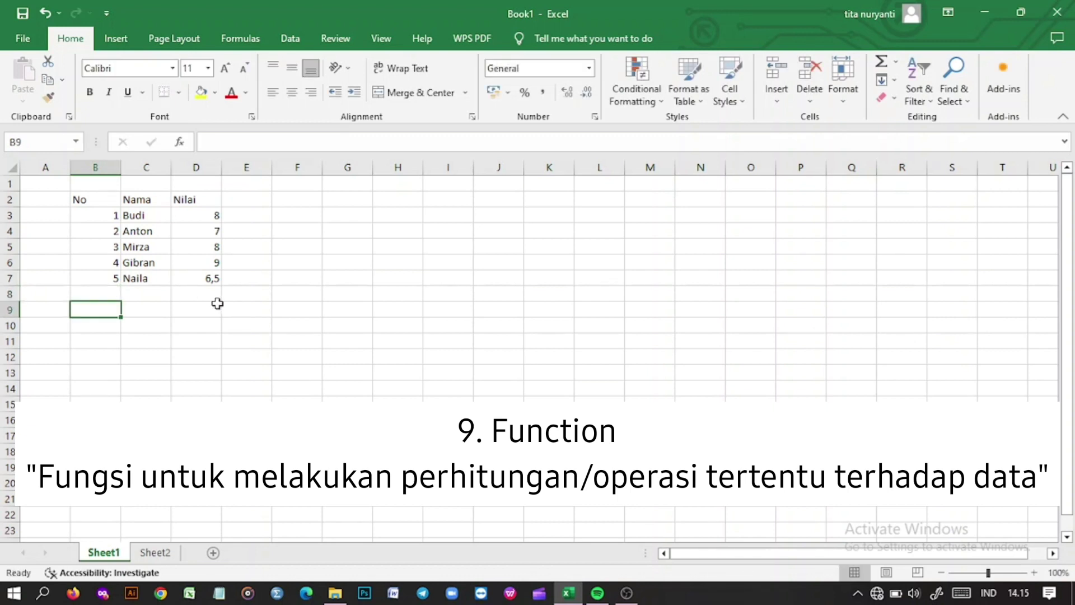
Total the scores D3:D7 in cell D9 with the SUM function
{"action": "left_click", "coordinate": [218, 307]}
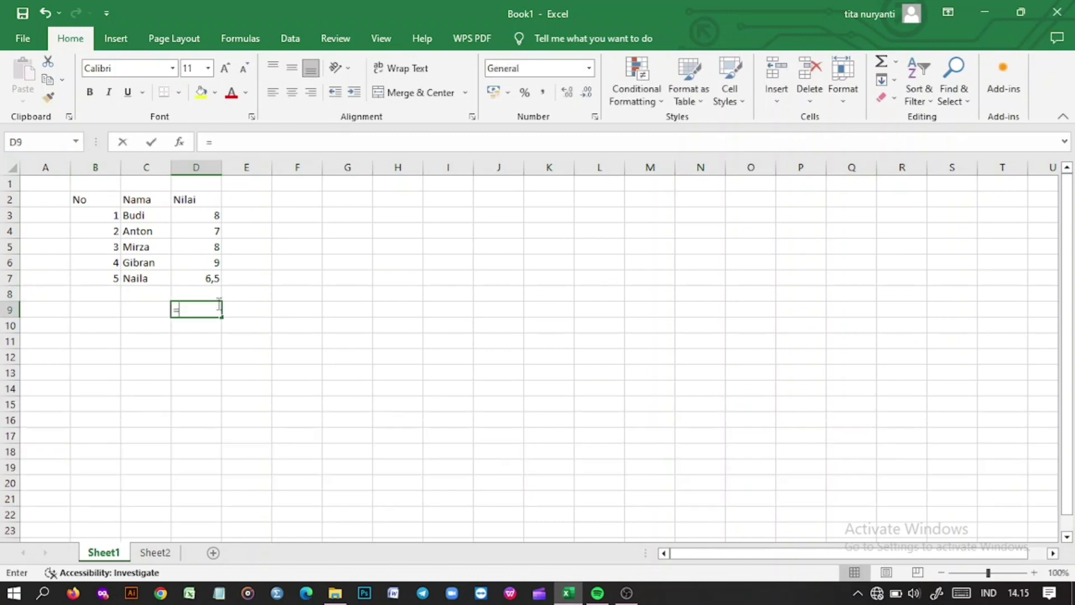
{"action": "type", "text": "="}
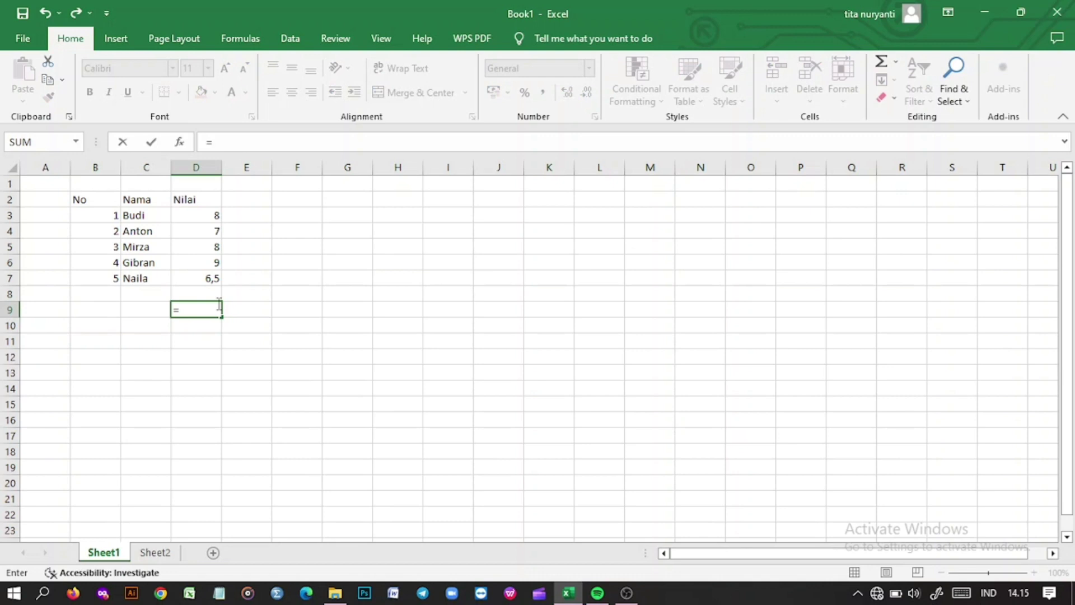
{"action": "type", "text": "su"}
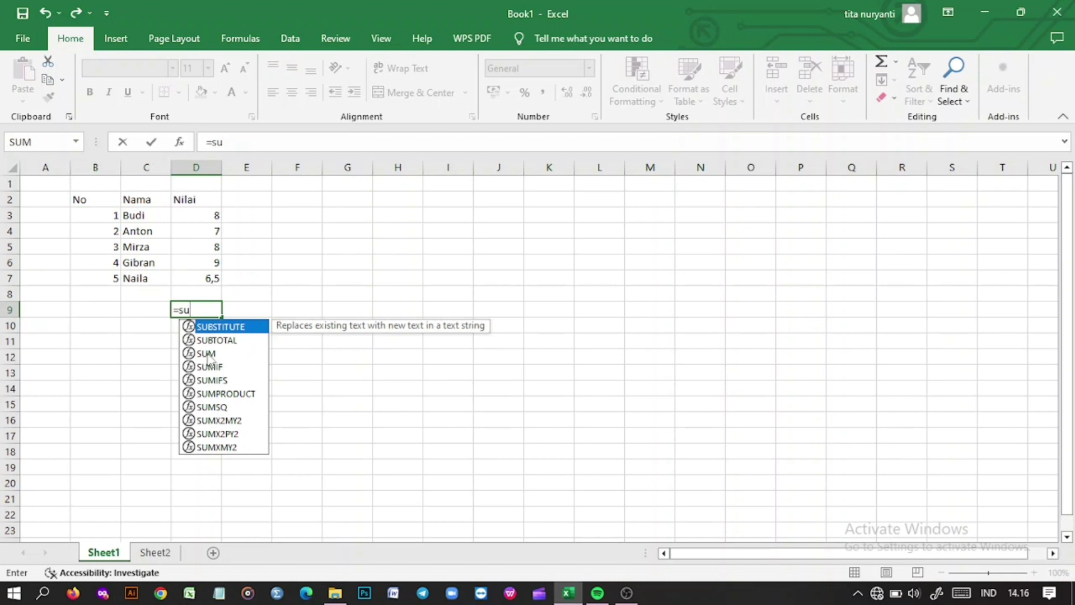
{"action": "left_click", "coordinate": [208, 357]}
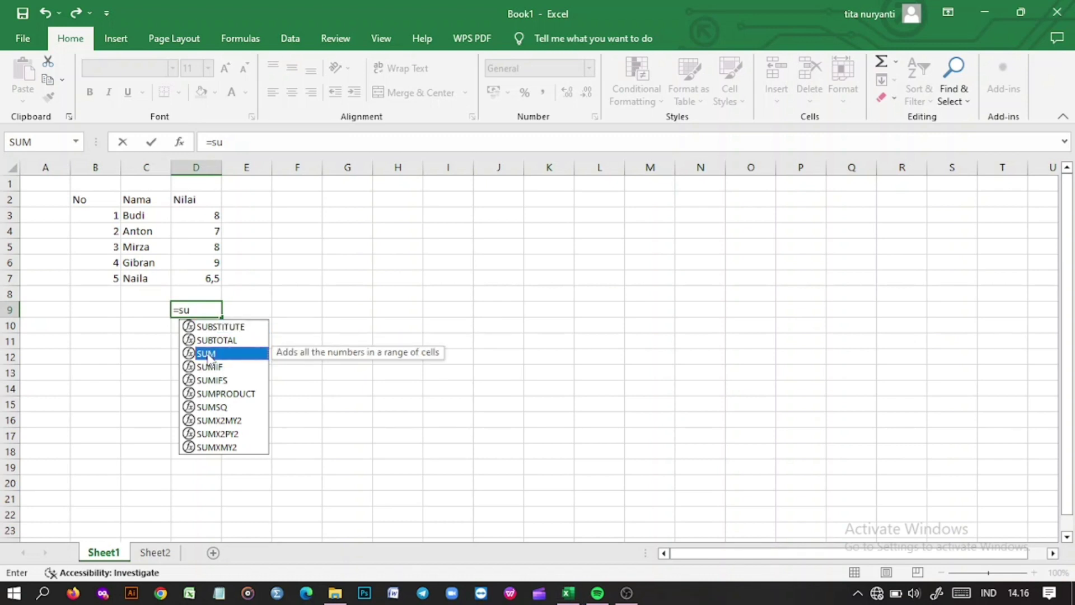
{"action": "double_click", "coordinate": [209, 357]}
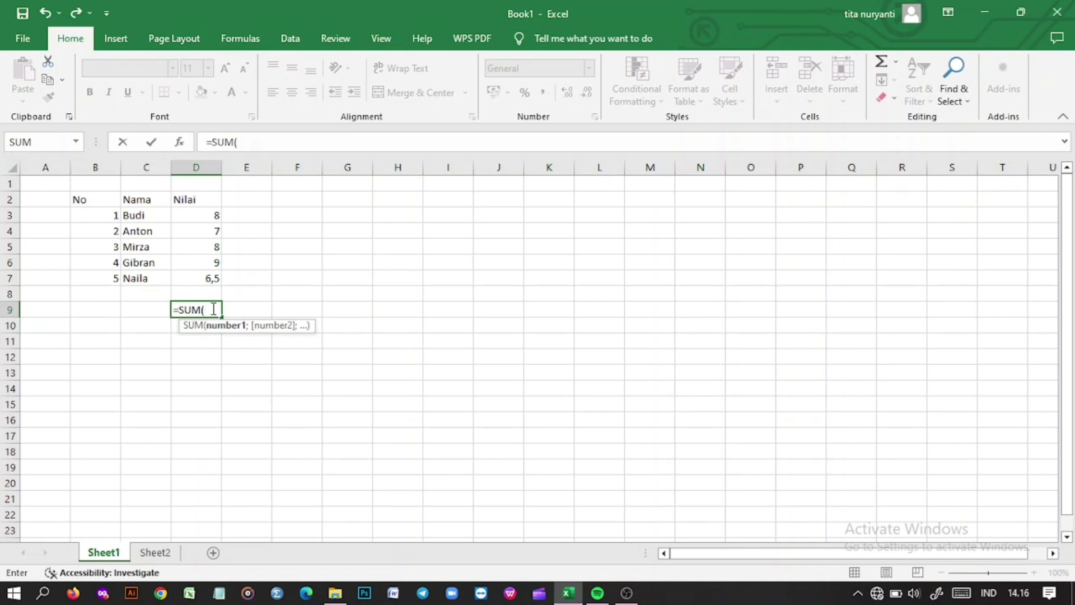
{"action": "left_click", "coordinate": [200, 216]}
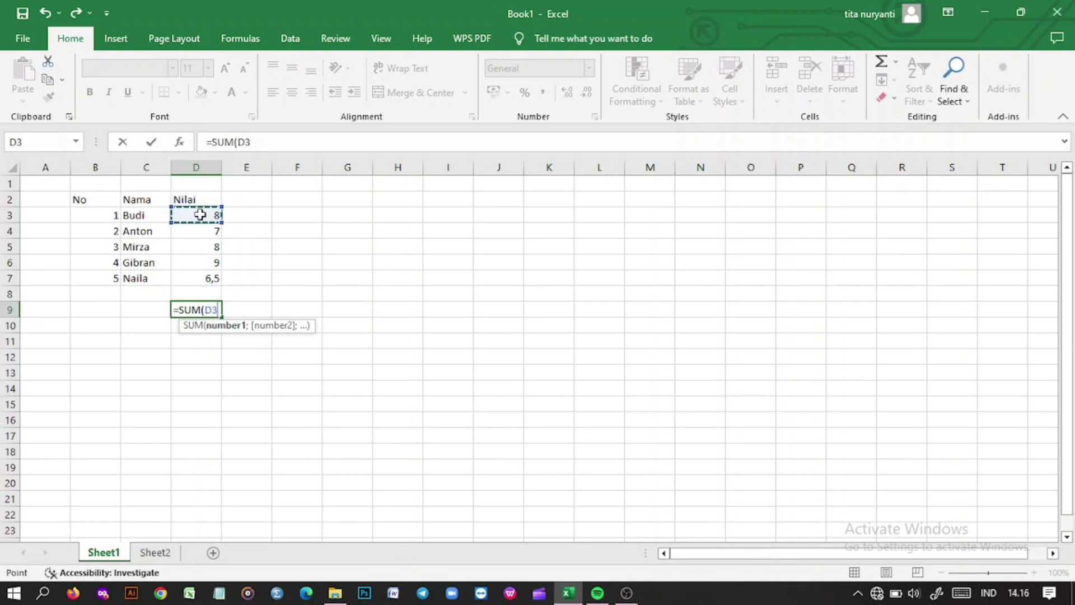
{"action": "left_click_drag", "start_coordinate": [203, 220], "coordinate": [199, 275]}
{"action": "type", "text": ")"}
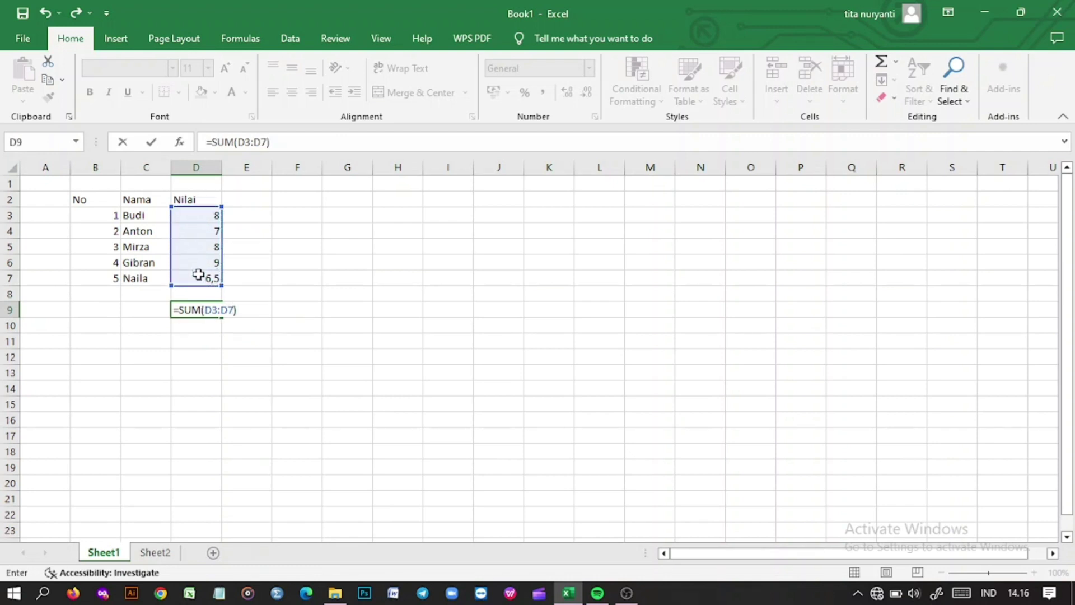
{"action": "key", "text": "Return"}
{"action": "key", "text": "Up"}
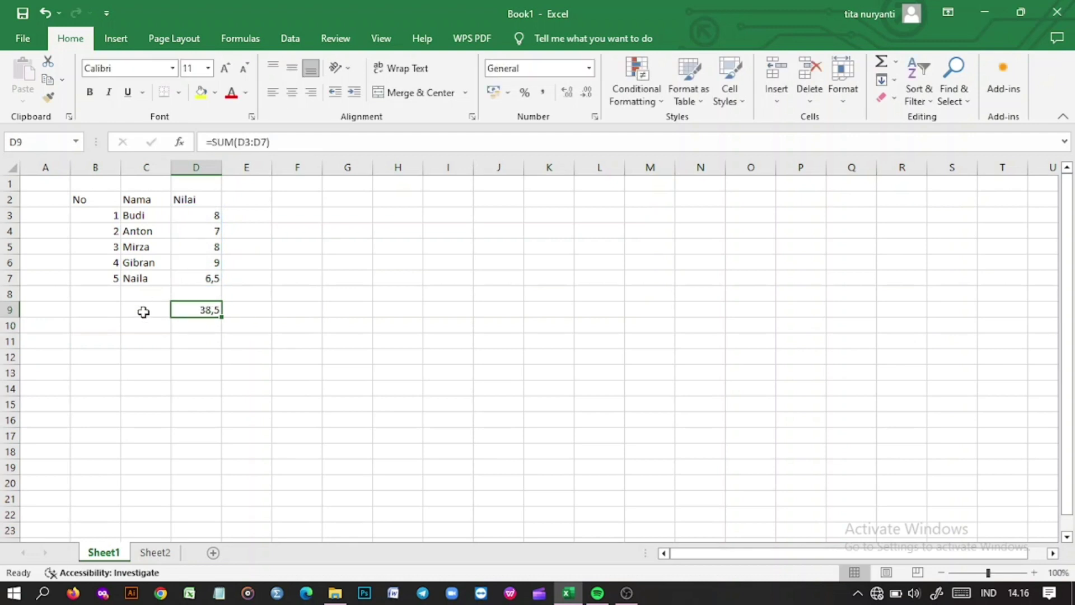
Label the total in C9 as Jumlah Nilai and fit column C's width to its contents
{"action": "left_click", "coordinate": [144, 312]}
{"action": "type", "text": "Jumlah"}
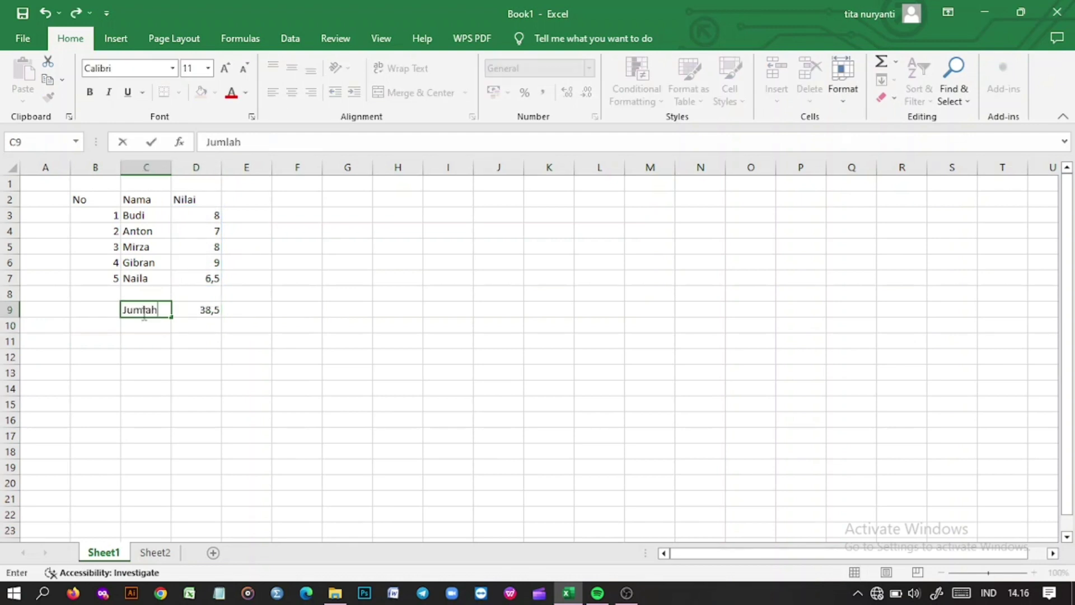
{"action": "type", "text": " Nilai"}
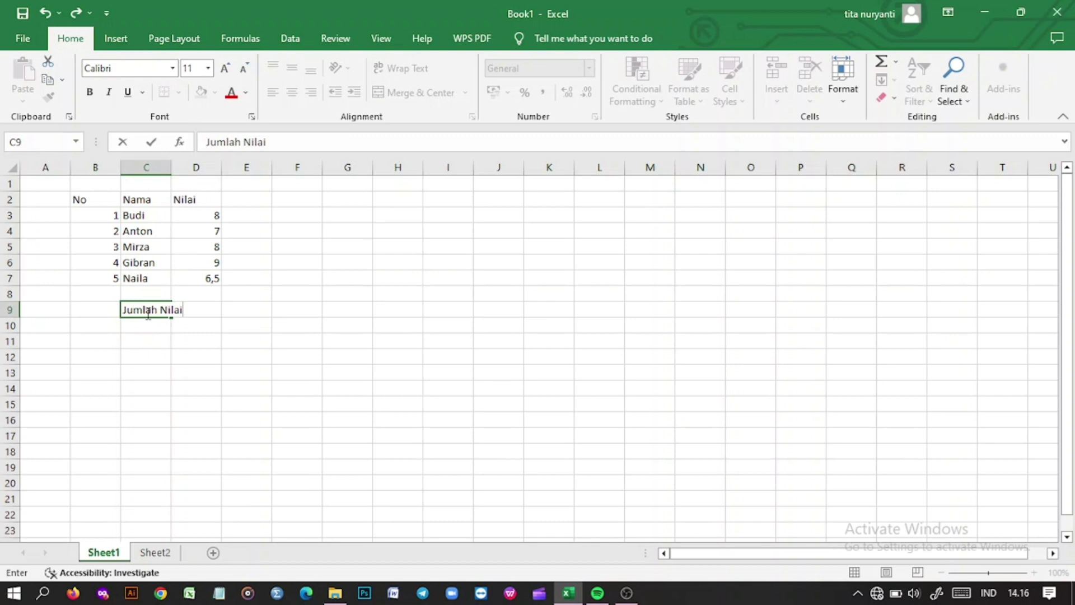
{"action": "left_click", "coordinate": [174, 172]}
{"action": "double_click", "coordinate": [175, 172]}
{"action": "left_click", "coordinate": [257, 355]}
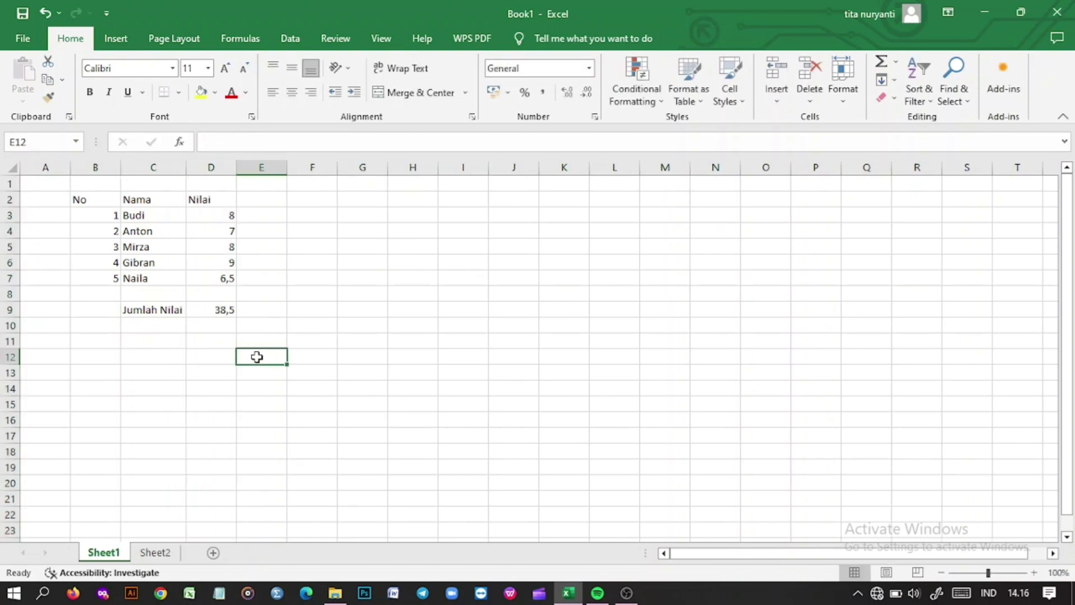
Examine the parts of the total formula in D9: the equals sign, the SUM function and the whole expression
{"action": "left_click", "coordinate": [211, 311]}
{"action": "left_click", "coordinate": [228, 368]}
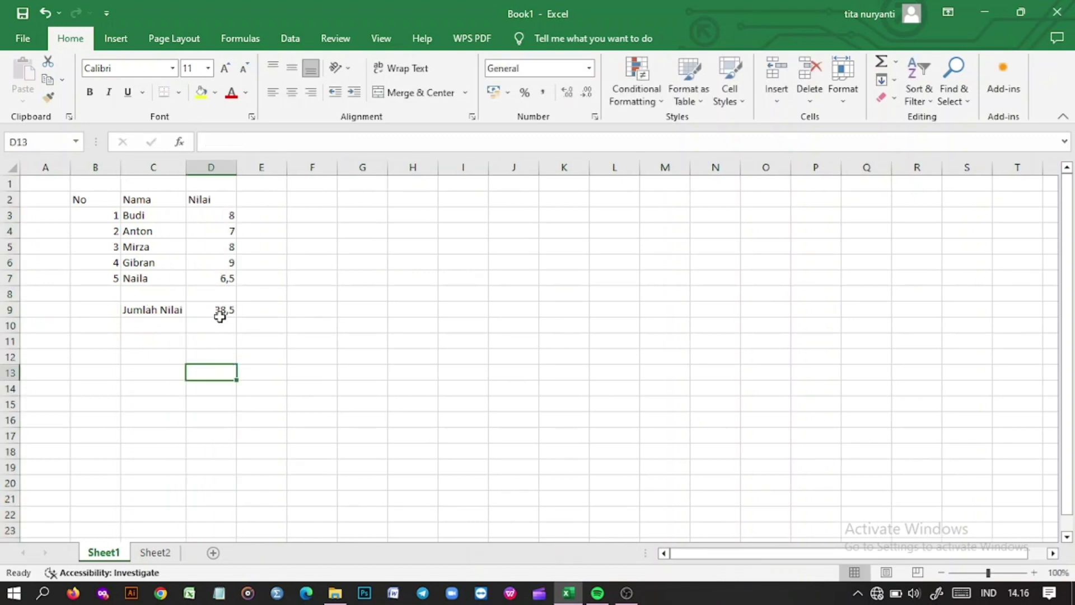
{"action": "left_click", "coordinate": [216, 322]}
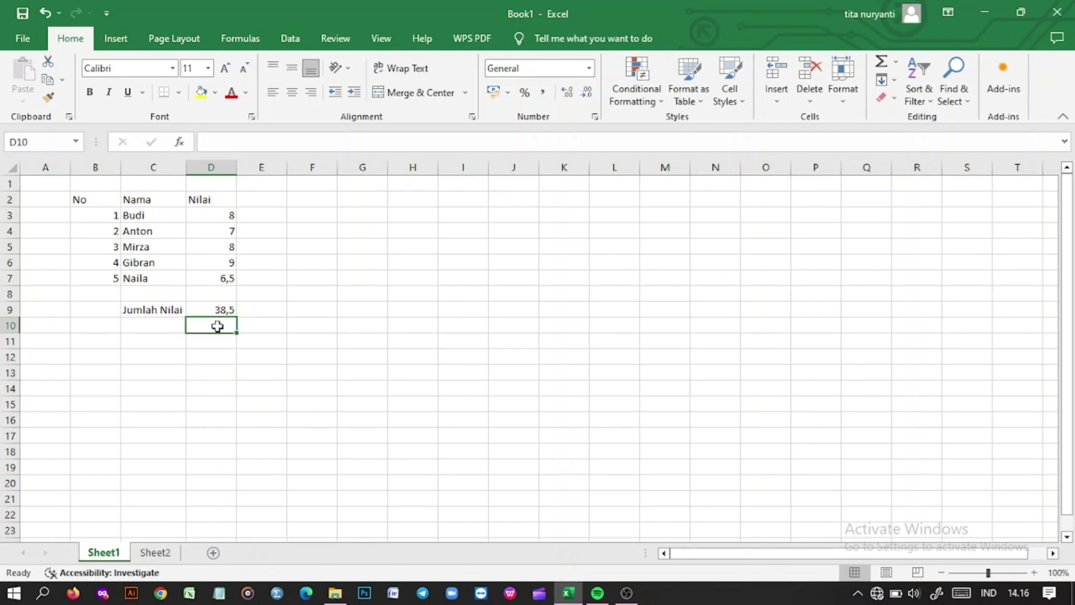
{"action": "left_click", "coordinate": [171, 310]}
{"action": "left_click", "coordinate": [214, 323]}
{"action": "left_click", "coordinate": [214, 310]}
{"action": "left_click_drag", "start_coordinate": [234, 147], "coordinate": [215, 146]}
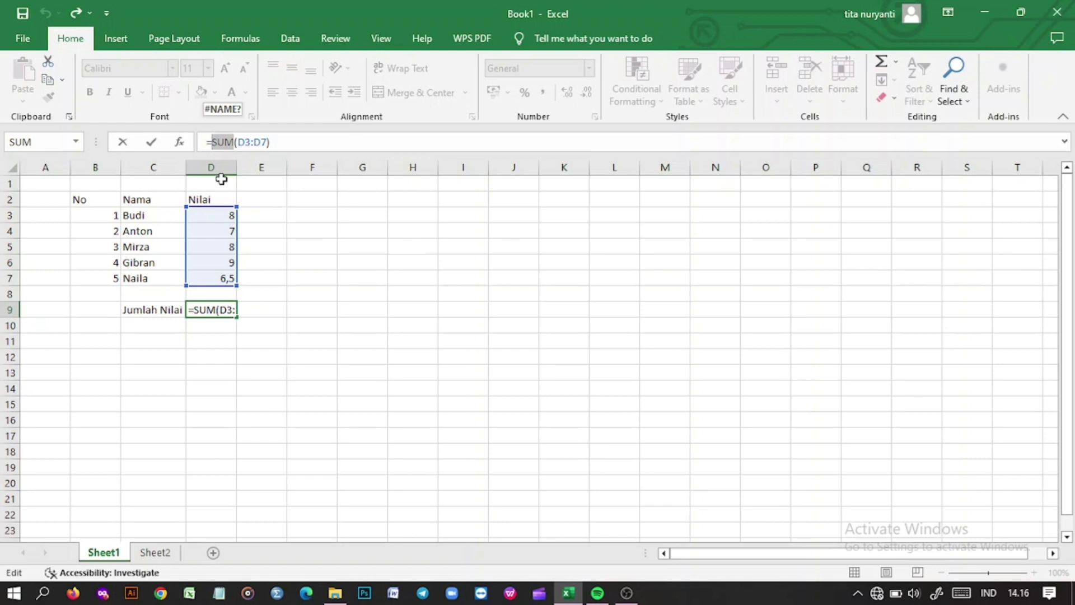
{"action": "left_click", "coordinate": [211, 141]}
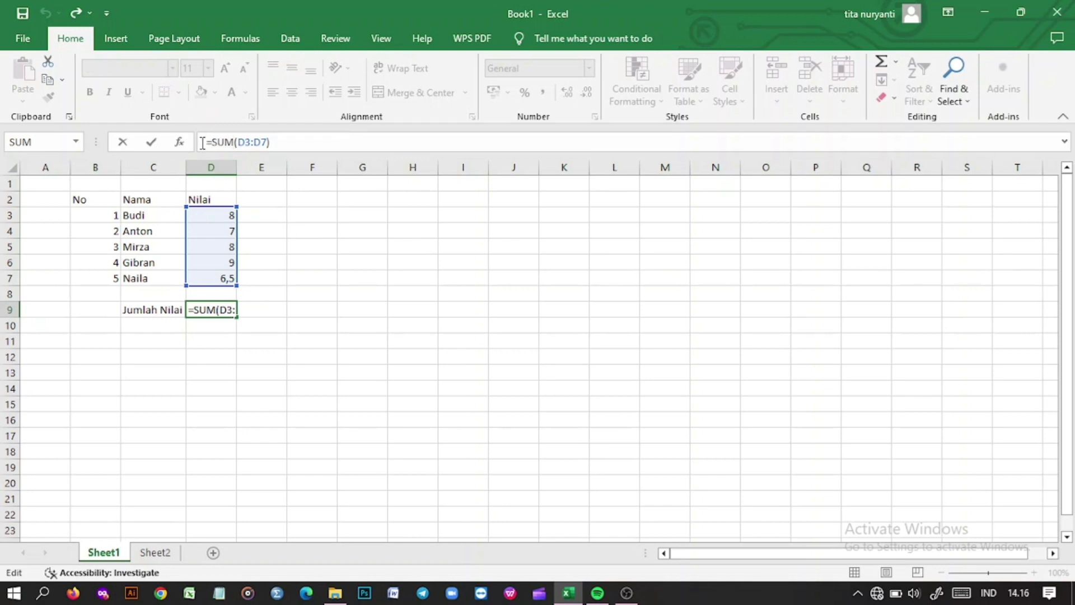
{"action": "left_click_drag", "start_coordinate": [203, 141], "coordinate": [311, 141]}
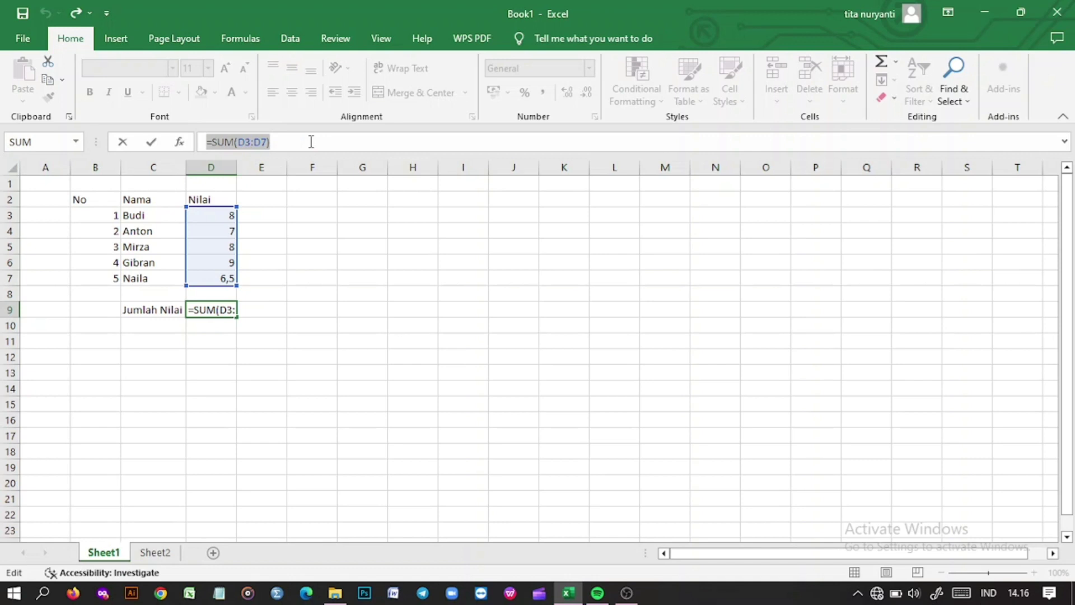
{"action": "left_click", "coordinate": [213, 142]}
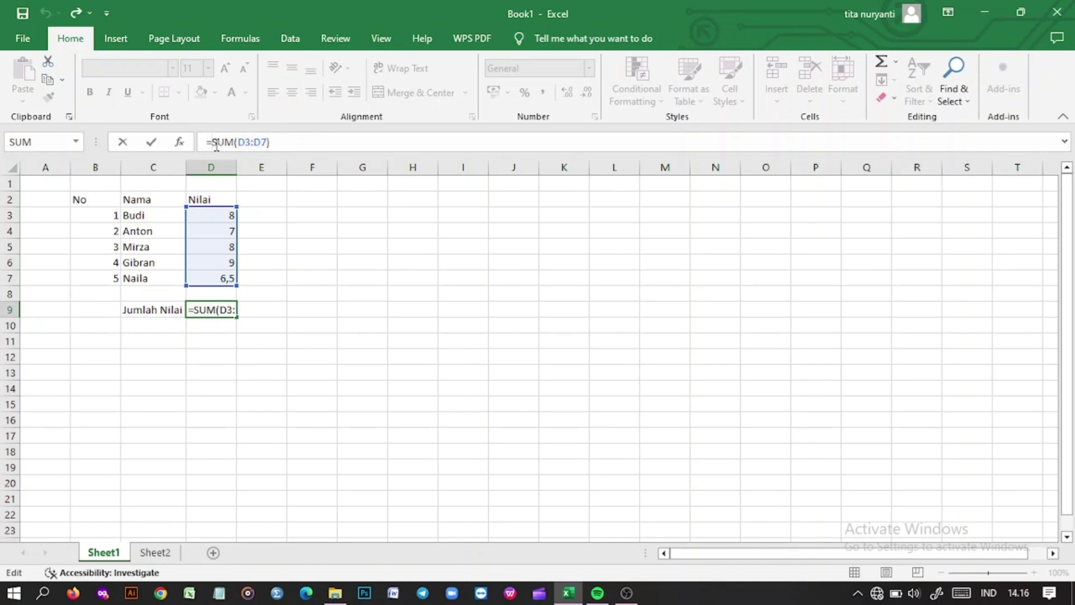
{"action": "left_click_drag", "start_coordinate": [215, 143], "coordinate": [207, 143]}
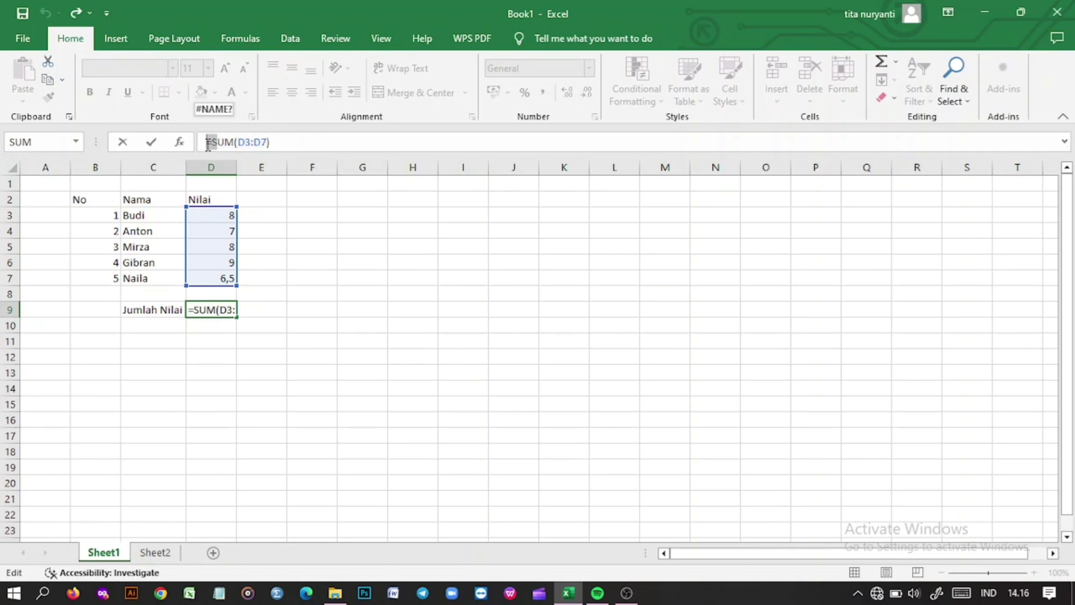
{"action": "key", "text": "Return"}
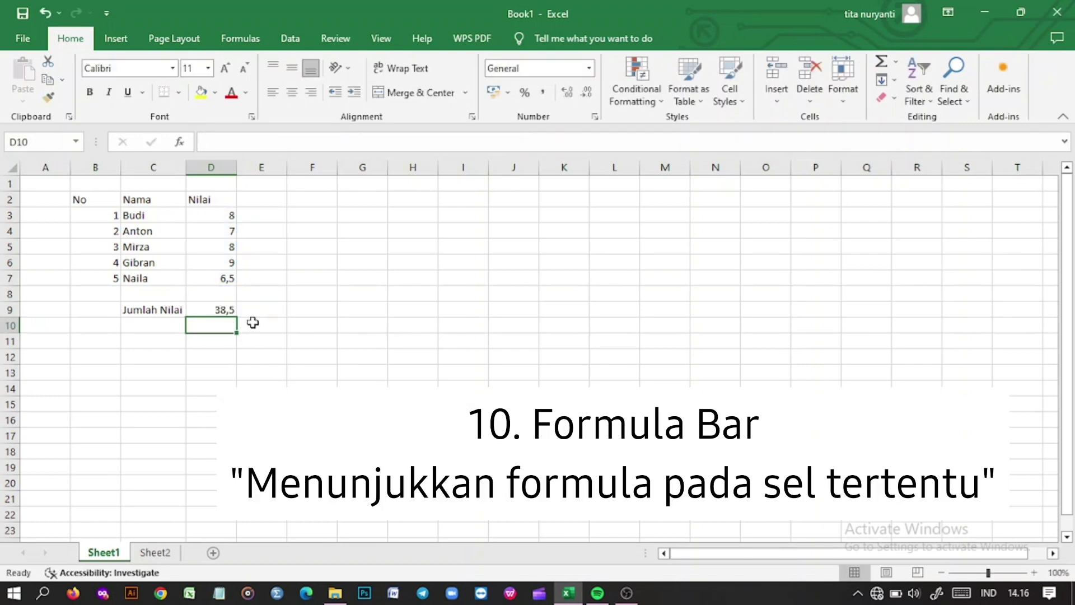
Compare the underlying content of the total cell D9 with the empty cells around it and the last score in D7
{"action": "left_click", "coordinate": [219, 309]}
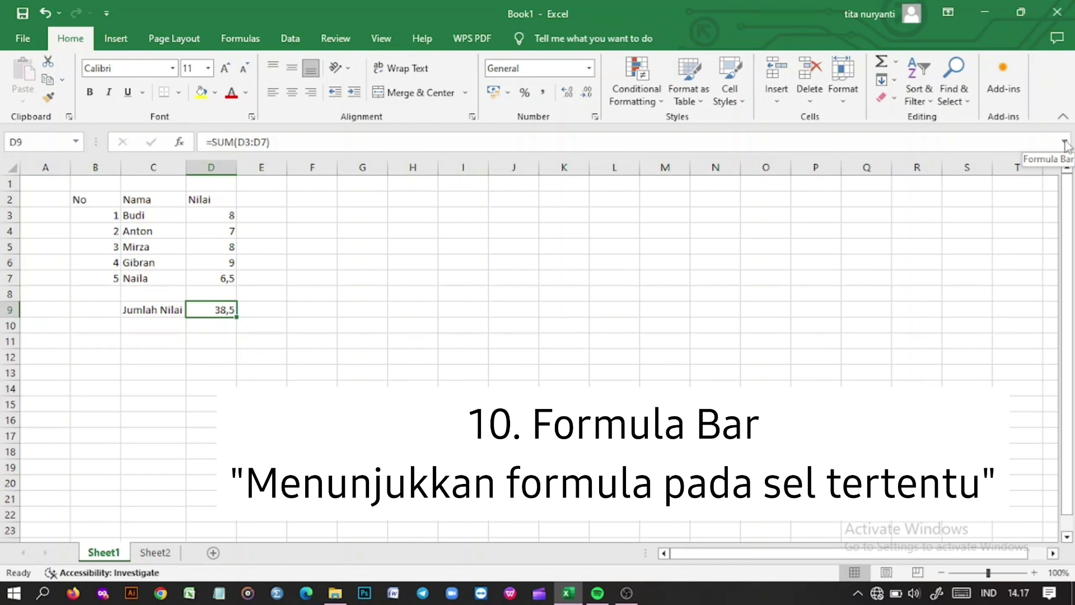
{"action": "left_click", "coordinate": [212, 321]}
{"action": "left_click", "coordinate": [214, 309]}
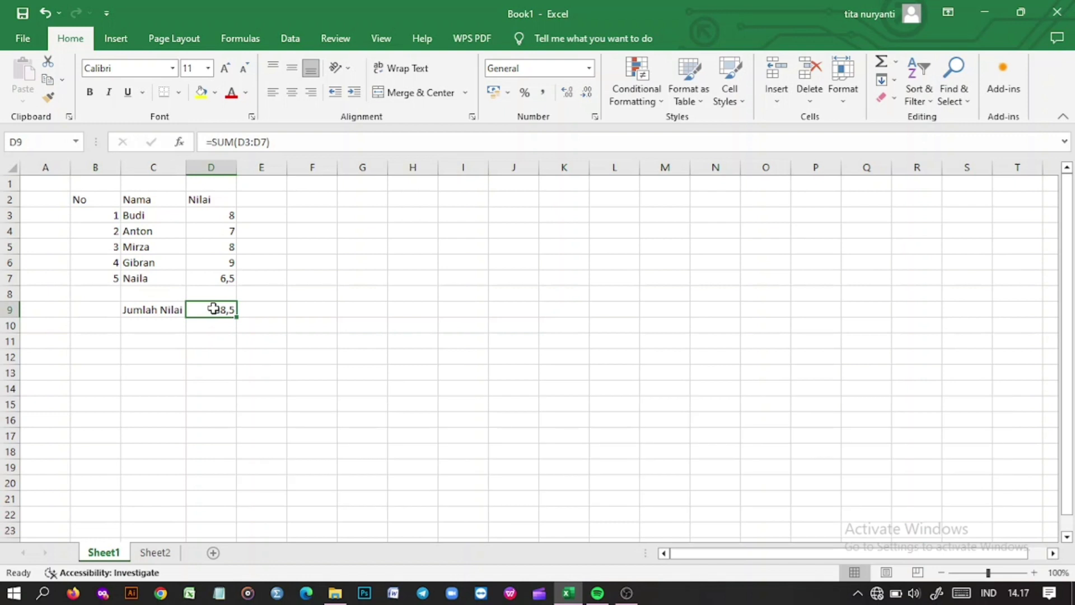
{"action": "left_click", "coordinate": [214, 336]}
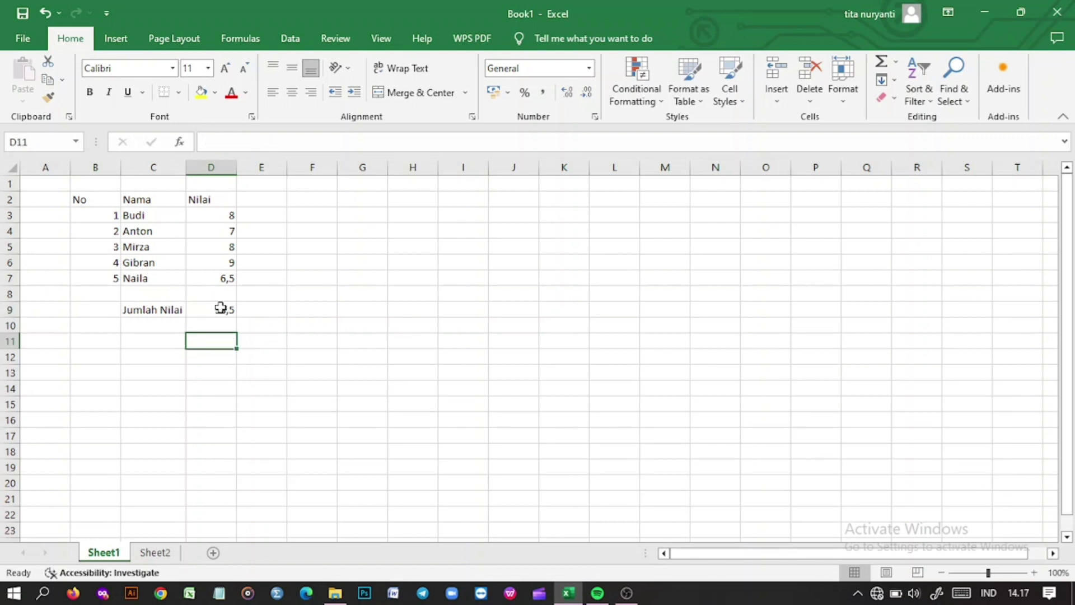
{"action": "left_click", "coordinate": [180, 310]}
{"action": "left_click", "coordinate": [204, 277]}
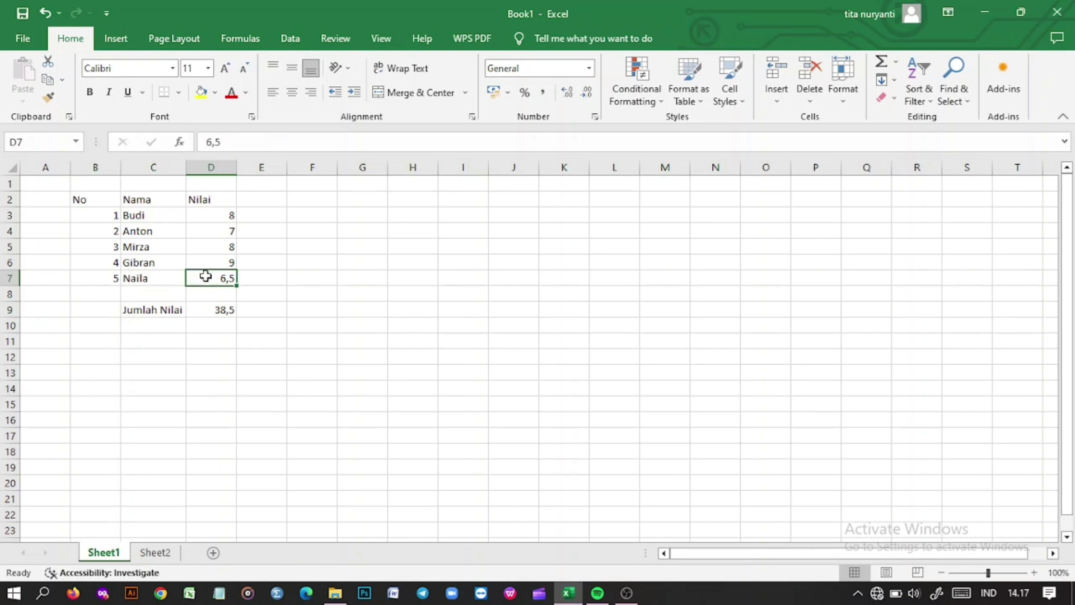
{"action": "left_click", "coordinate": [239, 310]}
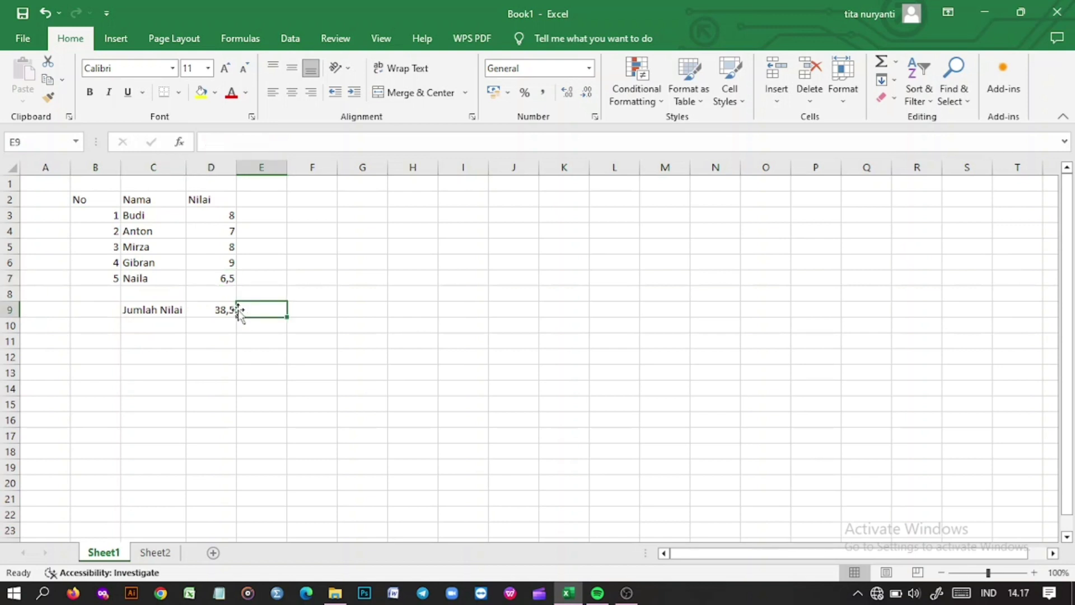
Compare the plain number stored in the first score cell D3 with the complete formula behind the total in D9
{"action": "left_click", "coordinate": [220, 216]}
{"action": "double_click", "coordinate": [210, 142]}
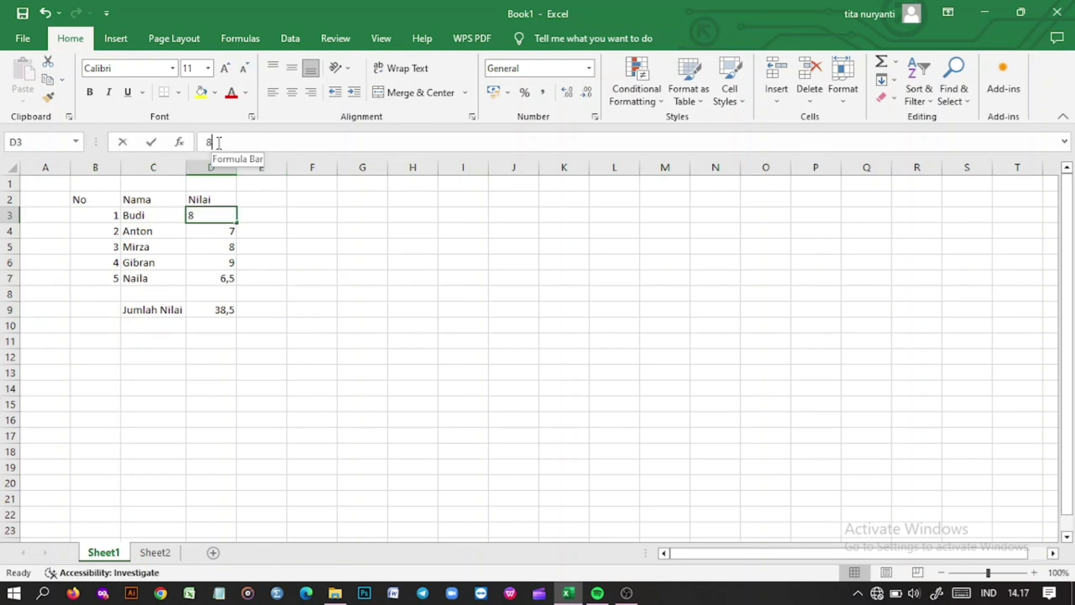
{"action": "left_click", "coordinate": [229, 311]}
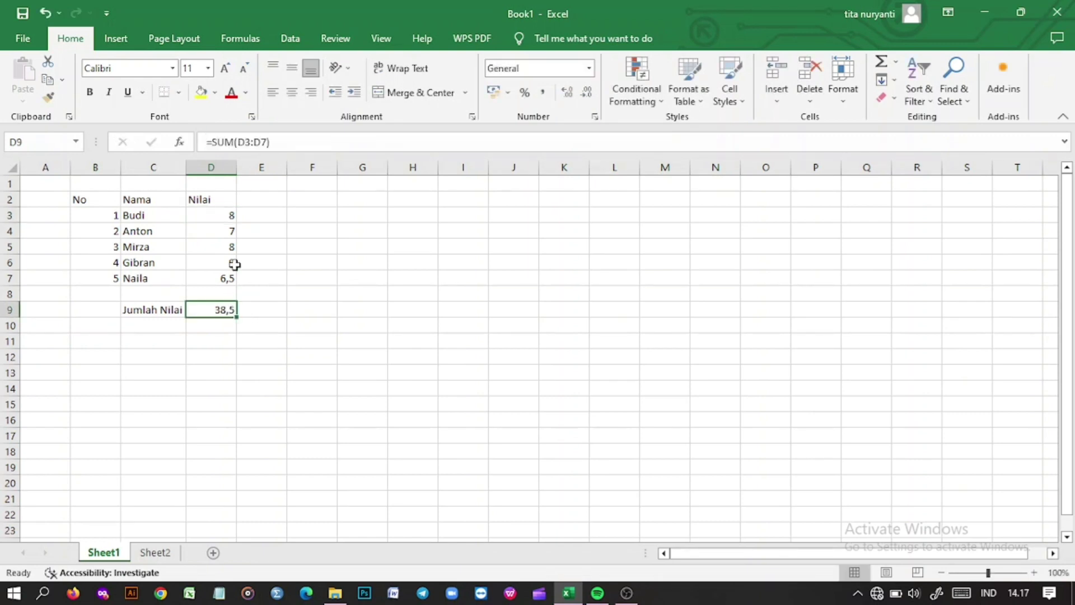
{"action": "left_click_drag", "start_coordinate": [206, 142], "coordinate": [334, 138]}
{"action": "key", "text": "Return"}
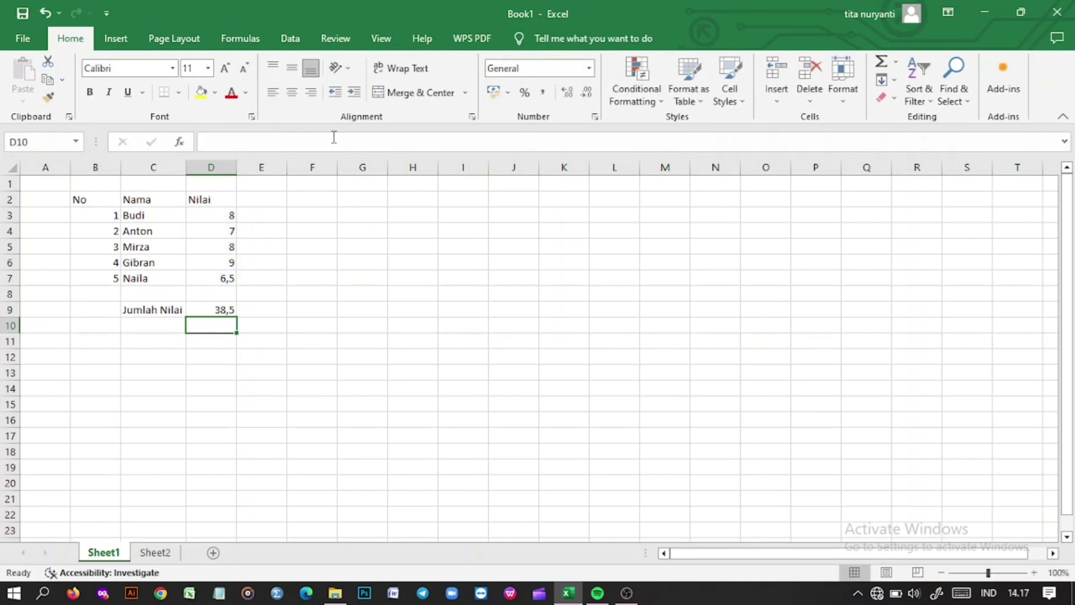
{"action": "key", "text": "Up"}
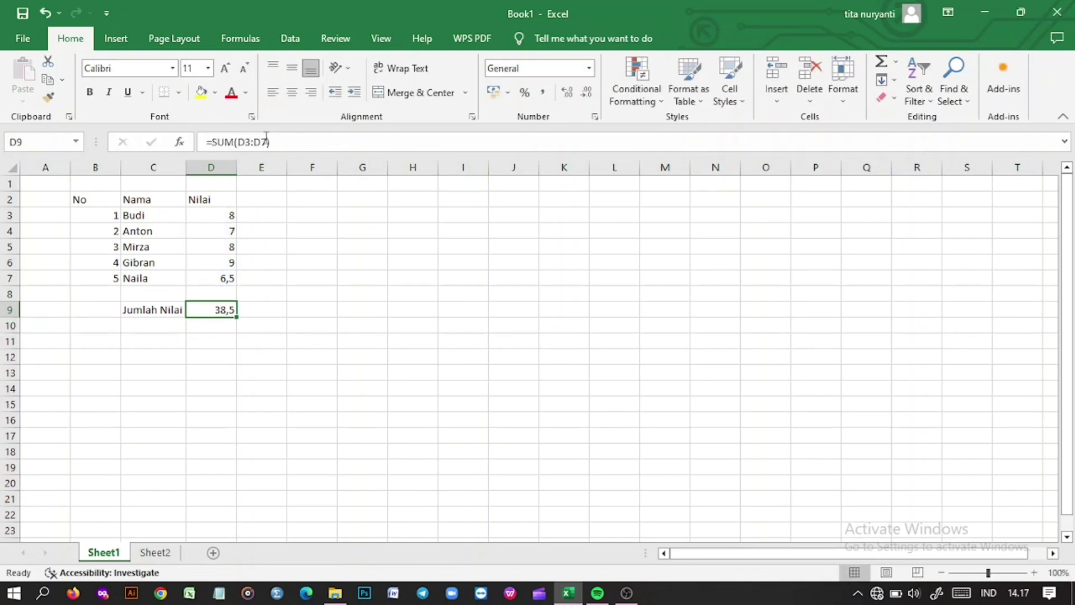
{"action": "left_click", "coordinate": [413, 298]}
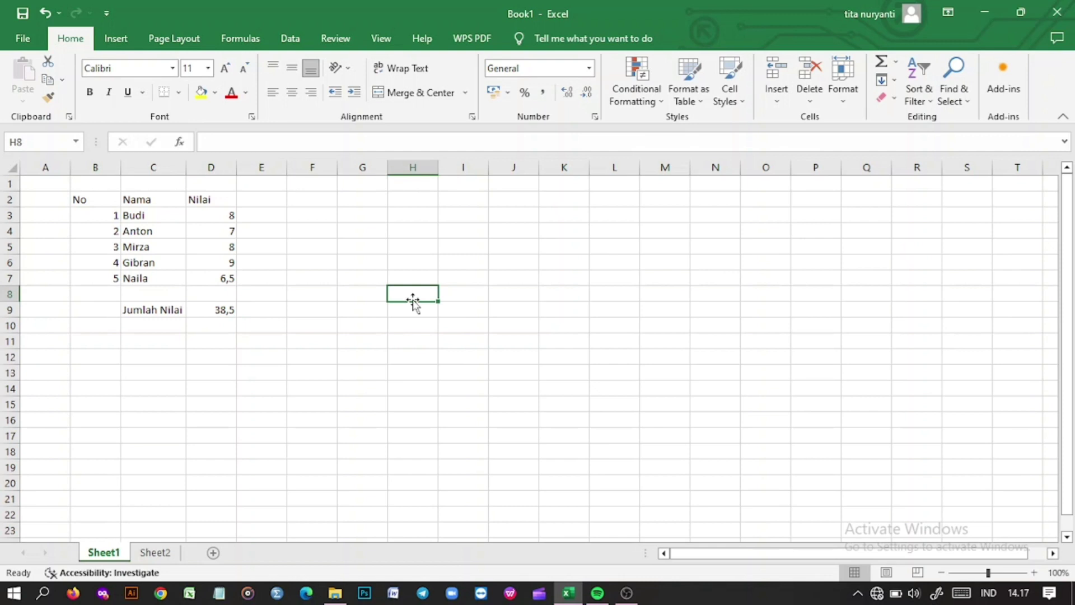
{"action": "left_click", "coordinate": [220, 312]}
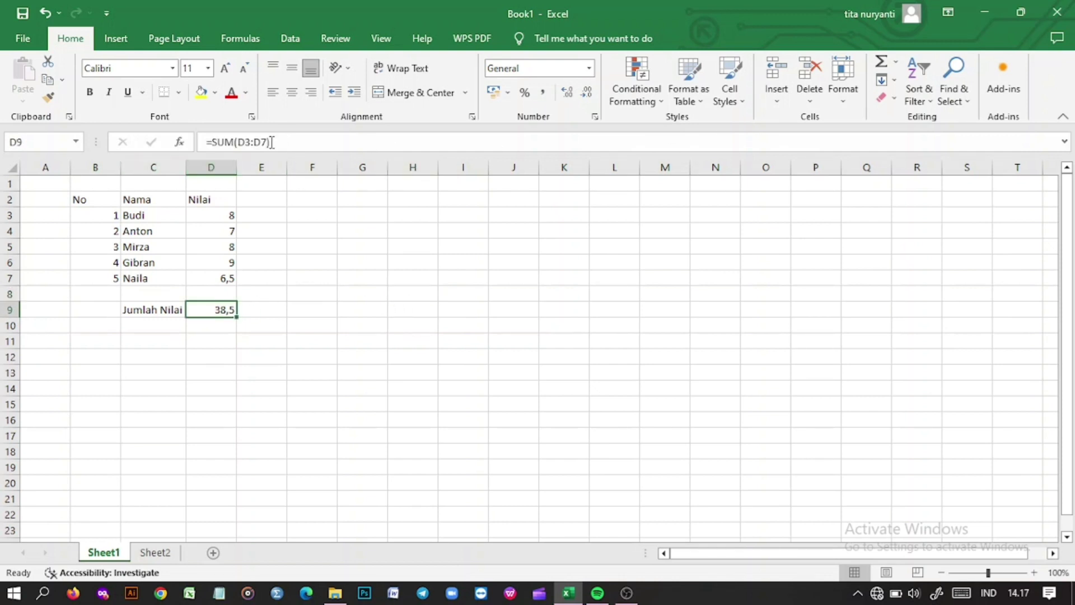
{"action": "left_click", "coordinate": [322, 286]}
{"action": "left_click", "coordinate": [264, 287]}
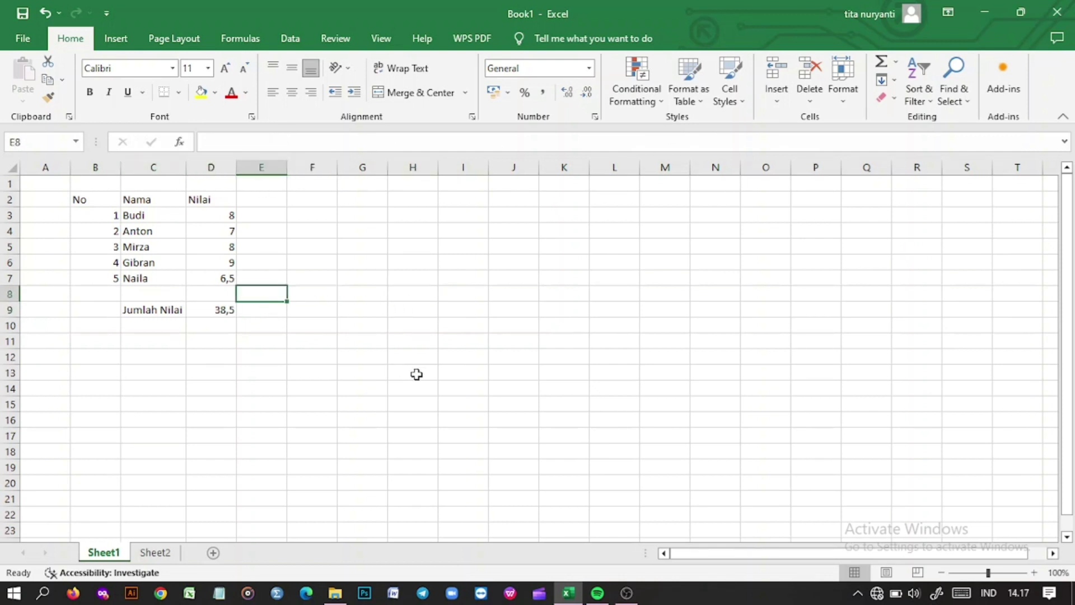
{"action": "left_click", "coordinate": [314, 253]}
{"action": "left_click", "coordinate": [264, 357]}
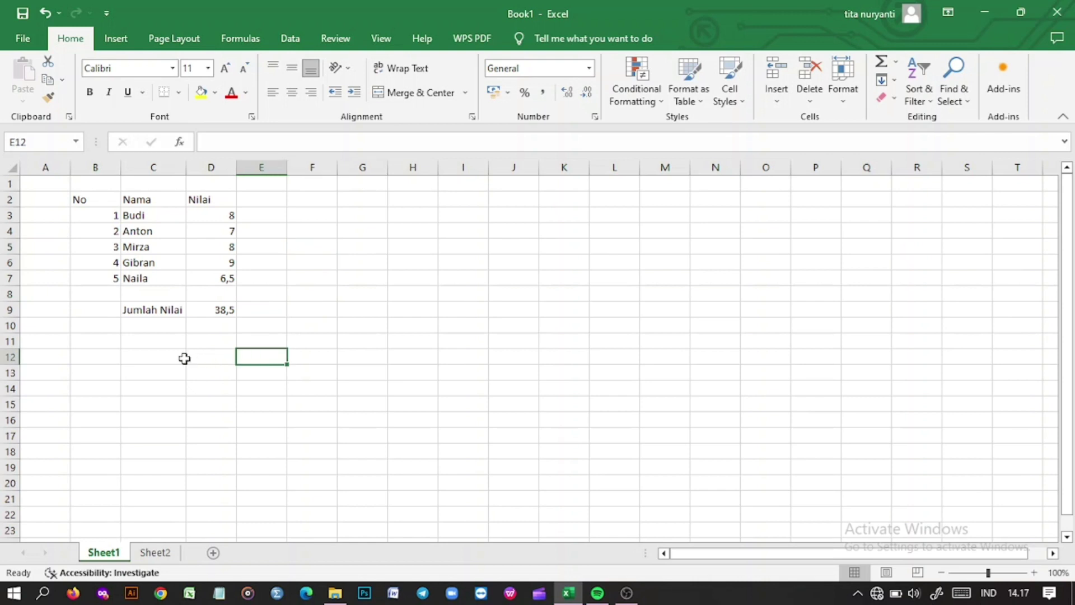
{"action": "left_click", "coordinate": [138, 326]}
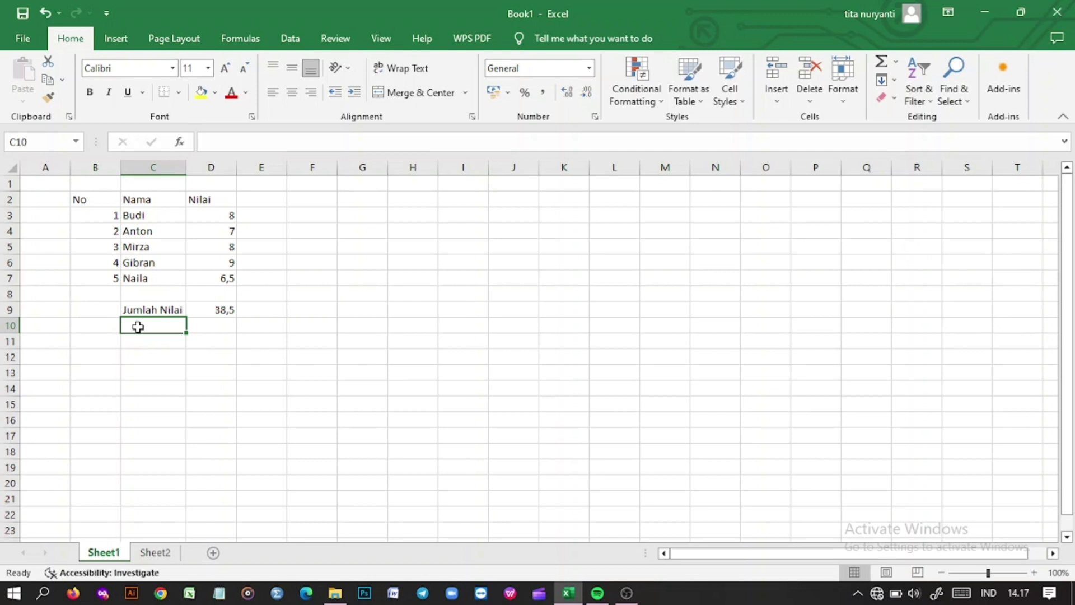
{"action": "left_click", "coordinate": [260, 314]}
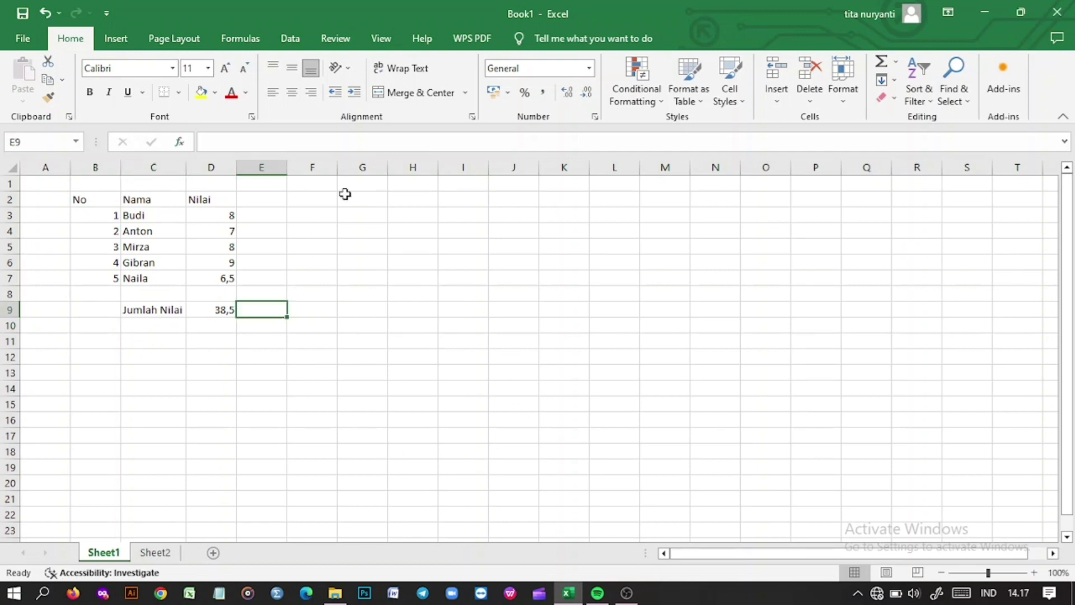